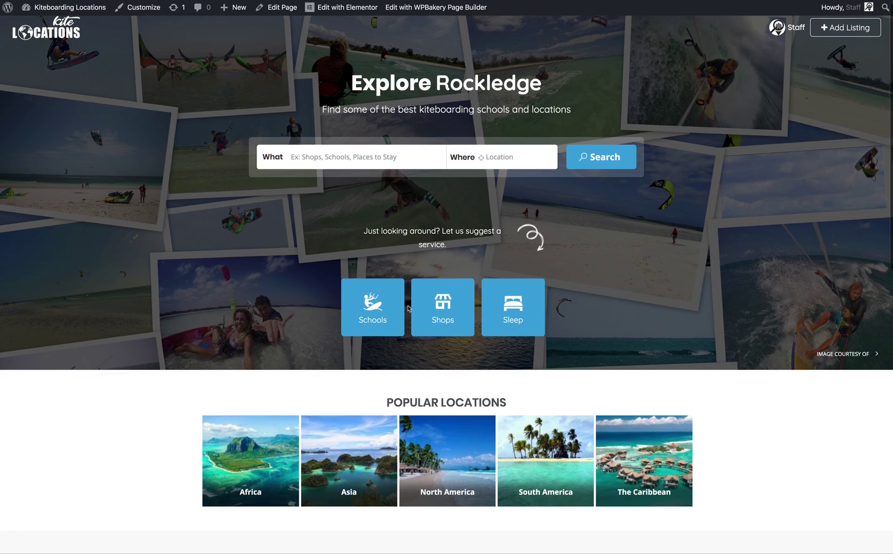
Step: Start a new listing from the header and highlight the Free plan's 'Everything From Free Plan' text
{"action": "scroll", "coordinate": [378, 358], "scroll_direction": "up", "scroll_amount": 1}
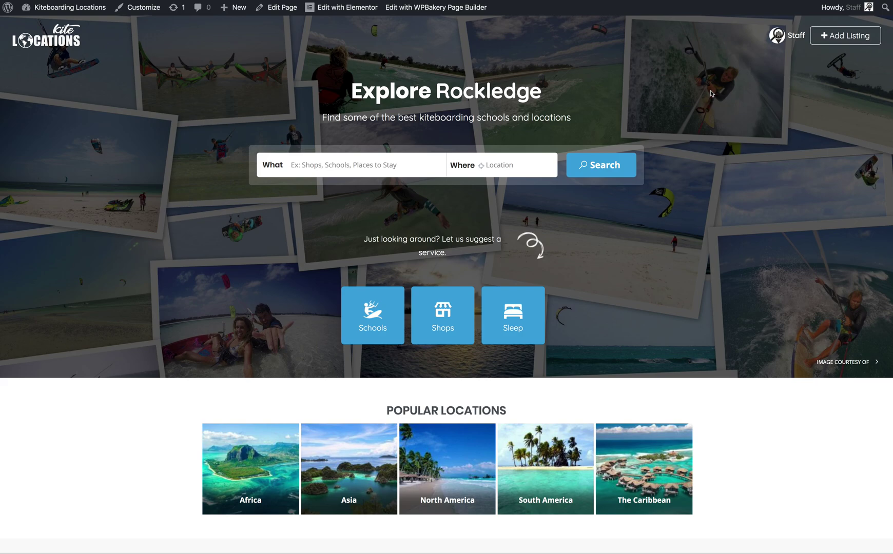
{"action": "left_click", "coordinate": [865, 39]}
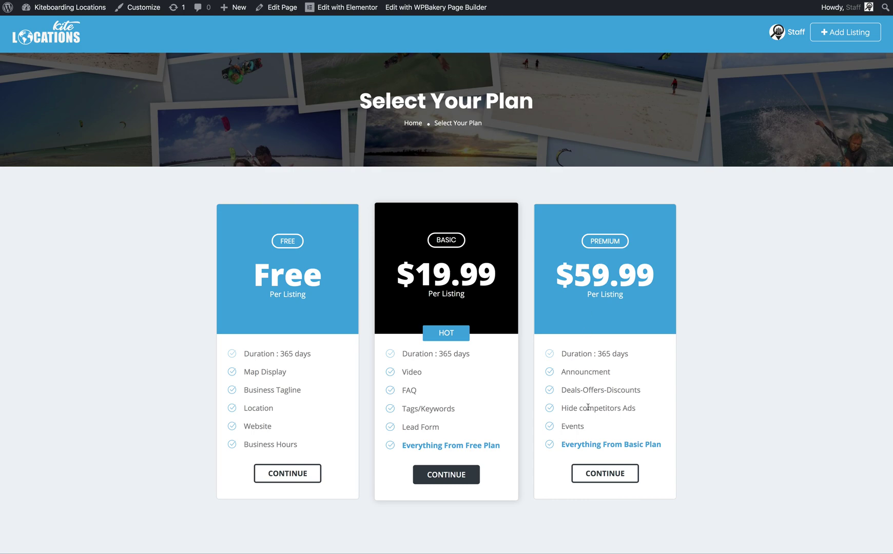
{"action": "scroll", "coordinate": [598, 471], "scroll_direction": "down", "scroll_amount": 3}
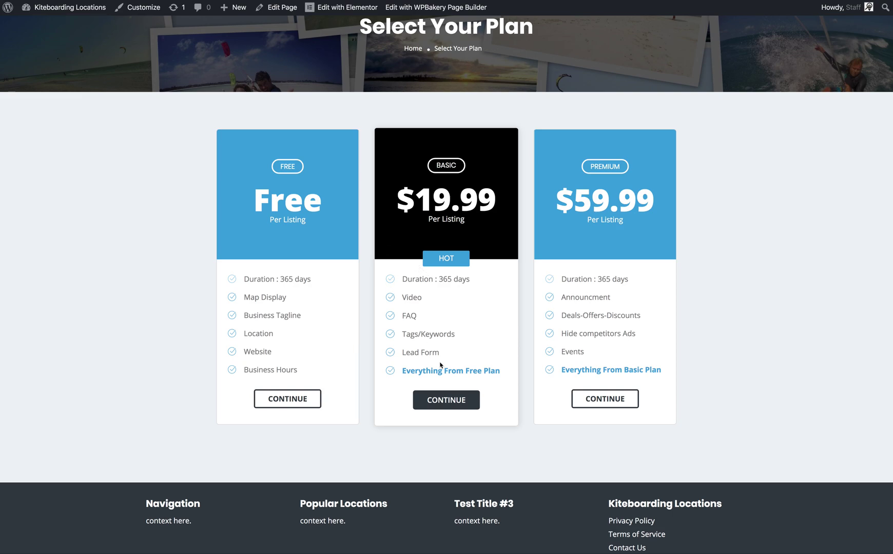
{"action": "left_click_drag", "start_coordinate": [501, 368], "coordinate": [393, 369]}
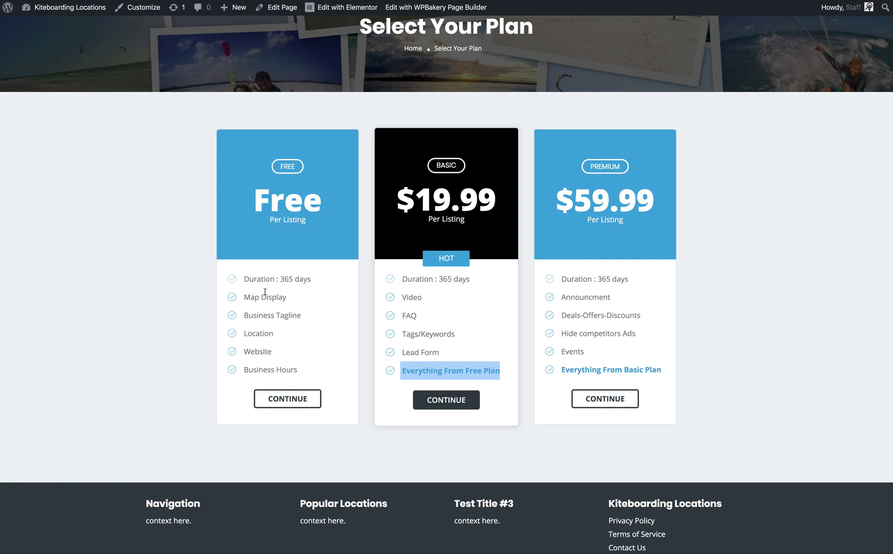
{"action": "left_click", "coordinate": [493, 359]}
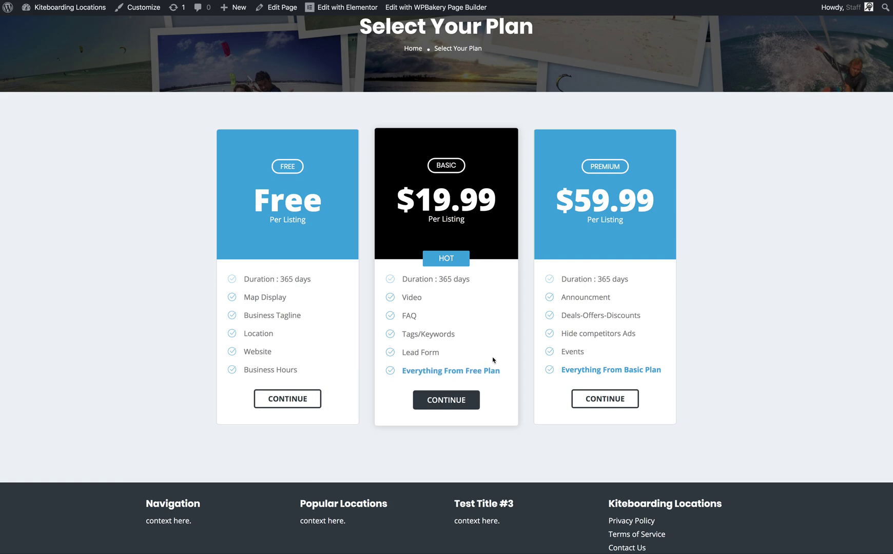
{"action": "left_click_drag", "start_coordinate": [502, 371], "coordinate": [428, 369]}
{"action": "left_click", "coordinate": [467, 355]}
{"action": "left_click", "coordinate": [59, 8]}
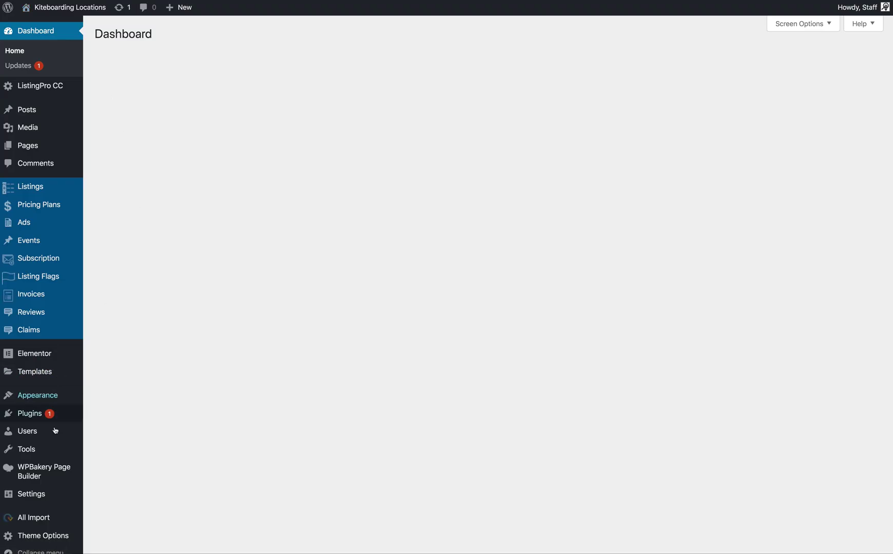
Step: Go to Pricing Plans in the admin sidebar and bring up the Free plan's edit link options
{"action": "mouse_move", "coordinate": [43, 539]}
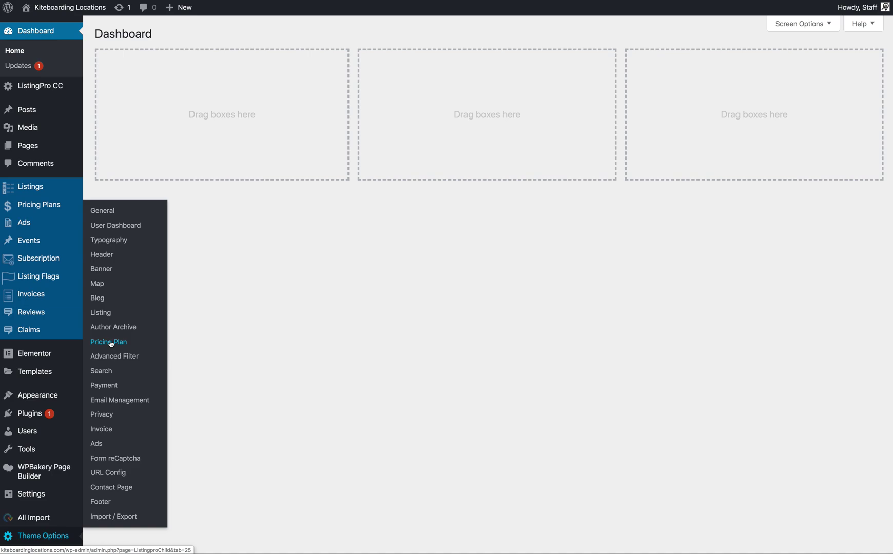
{"action": "mouse_move", "coordinate": [32, 204]}
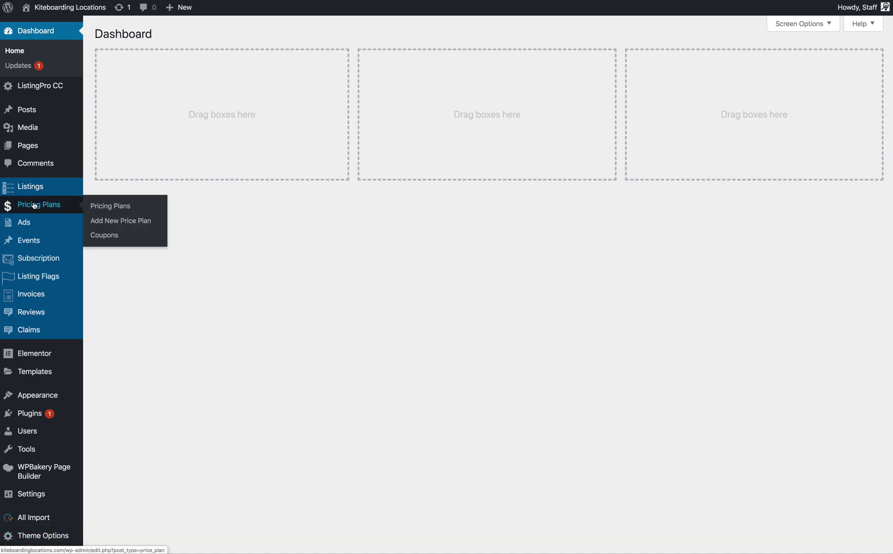
{"action": "left_click", "coordinate": [42, 206]}
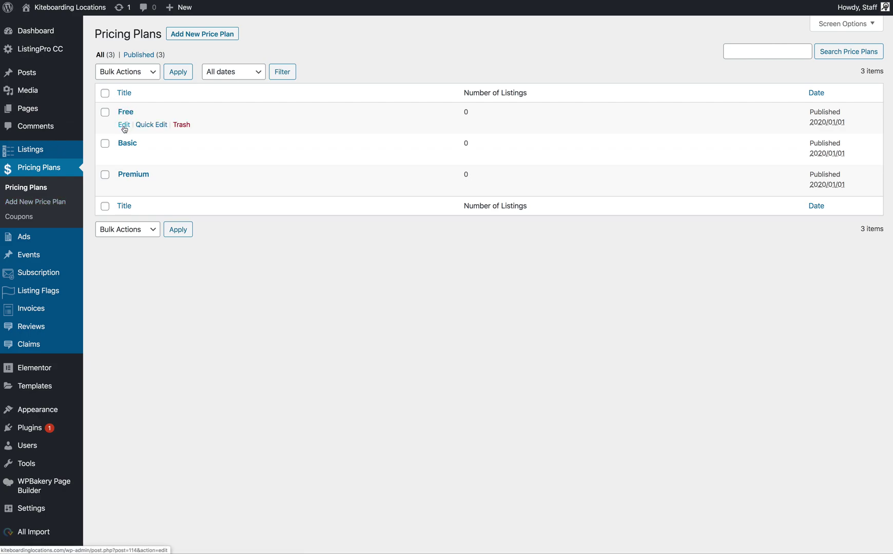
{"action": "right_click", "coordinate": [125, 129]}
{"action": "left_click", "coordinate": [134, 127]}
Step: Open the Free plan editor and review its contact, map, gallery, tagline, location, website and social toggles
{"action": "left_click", "coordinate": [126, 125]}
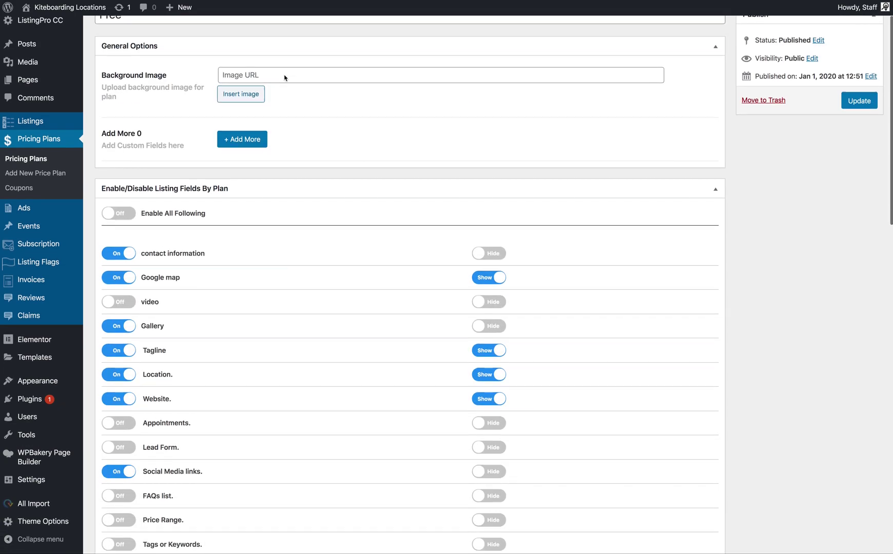
{"action": "scroll", "coordinate": [284, 77], "scroll_direction": "down", "scroll_amount": 3}
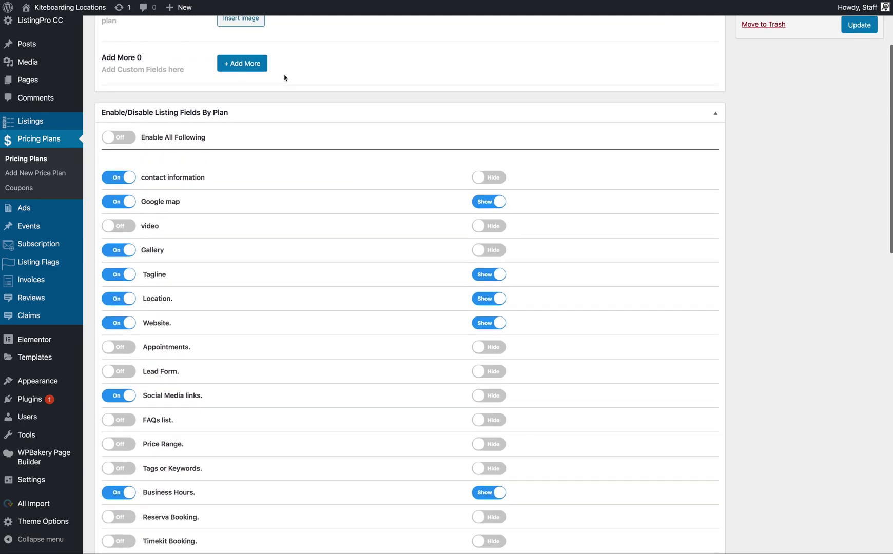
{"action": "scroll", "coordinate": [285, 78], "scroll_direction": "down", "scroll_amount": 1}
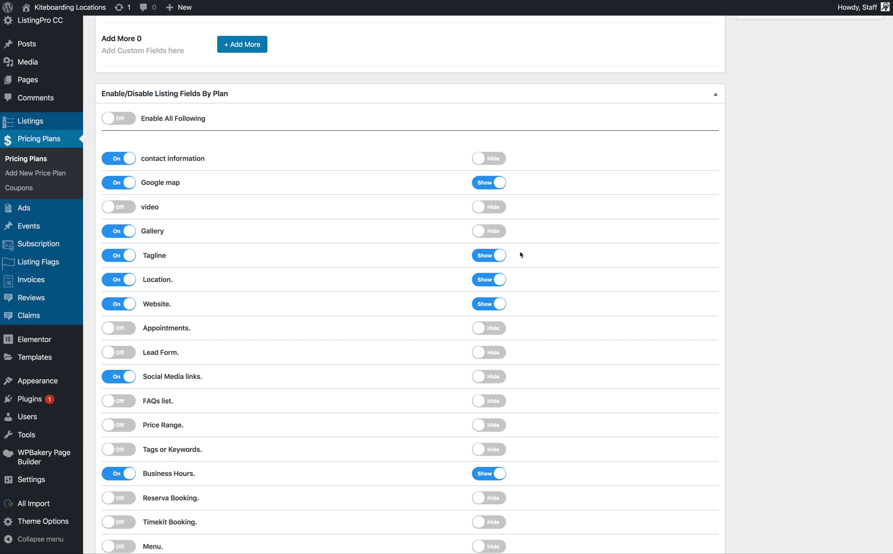
{"action": "scroll", "coordinate": [226, 202], "scroll_direction": "up", "scroll_amount": 5}
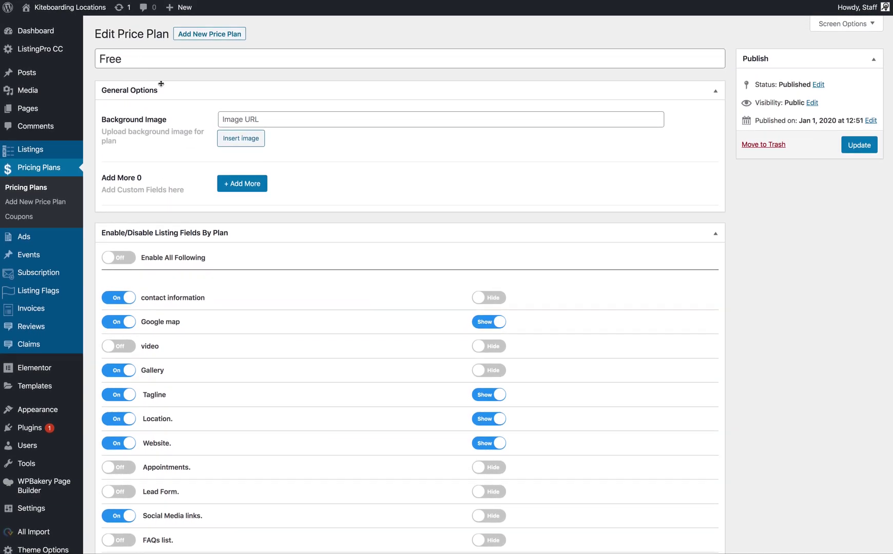
{"action": "scroll", "coordinate": [229, 131], "scroll_direction": "down", "scroll_amount": 7}
{"action": "scroll", "coordinate": [230, 131], "scroll_direction": "down", "scroll_amount": 3}
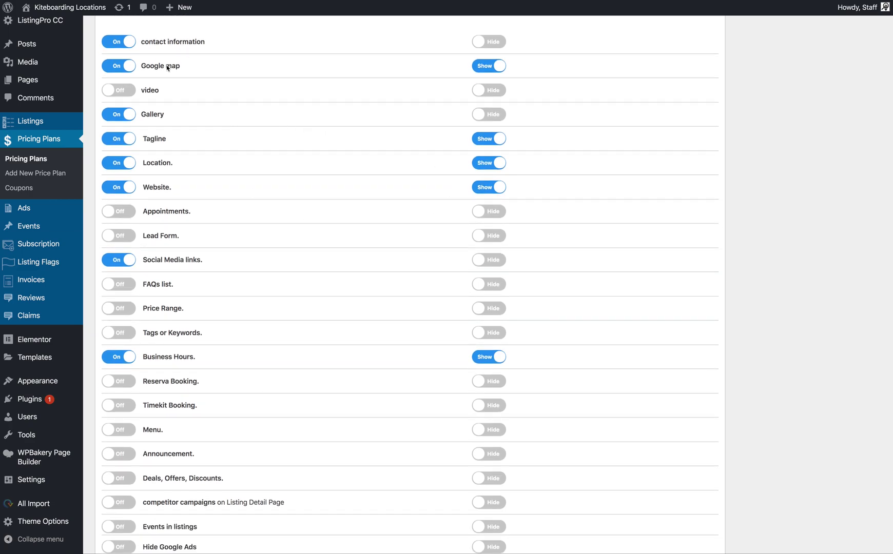
{"action": "scroll", "coordinate": [167, 144], "scroll_direction": "up", "scroll_amount": 2}
{"action": "scroll", "coordinate": [164, 139], "scroll_direction": "up", "scroll_amount": 1}
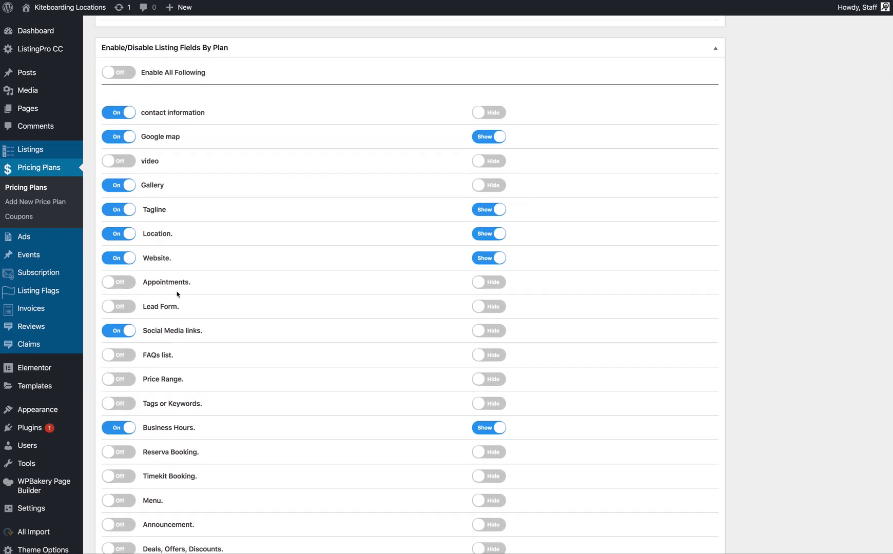
{"action": "scroll", "coordinate": [496, 357], "scroll_direction": "down", "scroll_amount": 1}
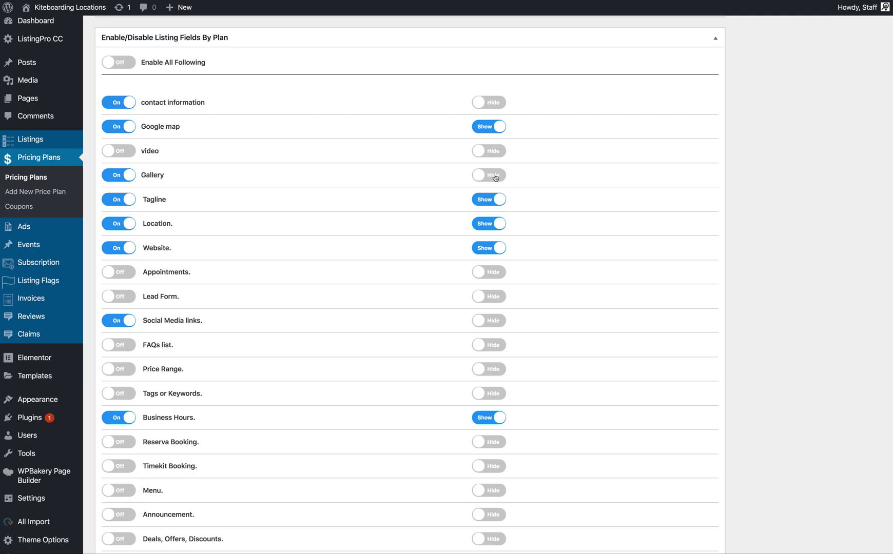
{"action": "scroll", "coordinate": [166, 178], "scroll_direction": "up", "scroll_amount": 1}
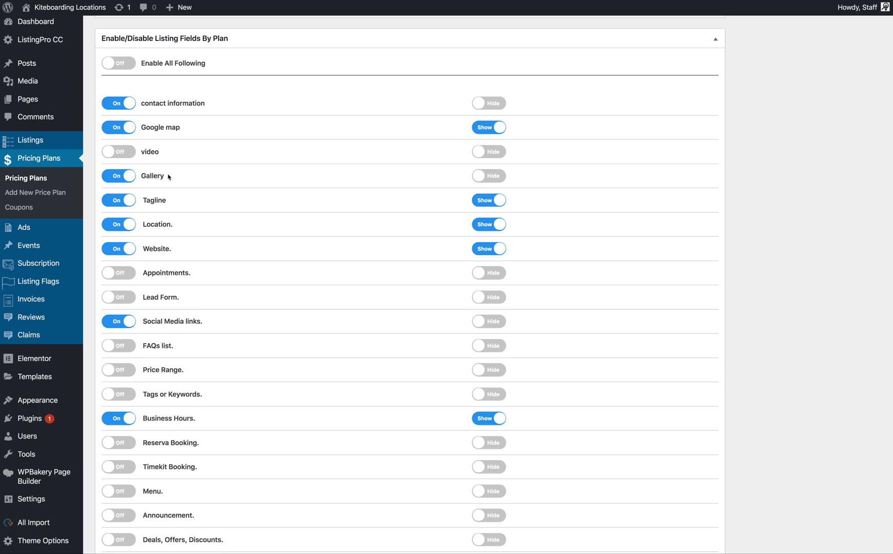
{"action": "scroll", "coordinate": [251, 207], "scroll_direction": "down", "scroll_amount": 5}
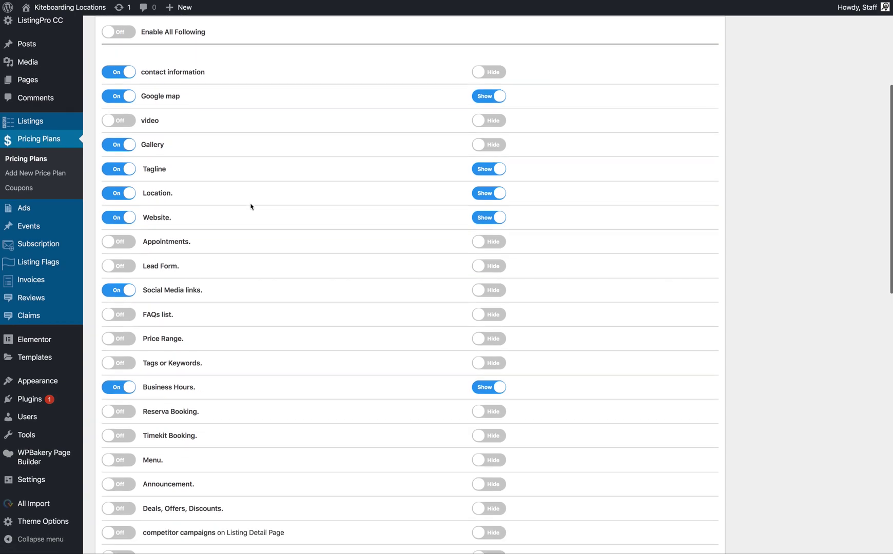
{"action": "scroll", "coordinate": [251, 206], "scroll_direction": "up", "scroll_amount": 2}
{"action": "scroll", "coordinate": [251, 206], "scroll_direction": "up", "scroll_amount": 1}
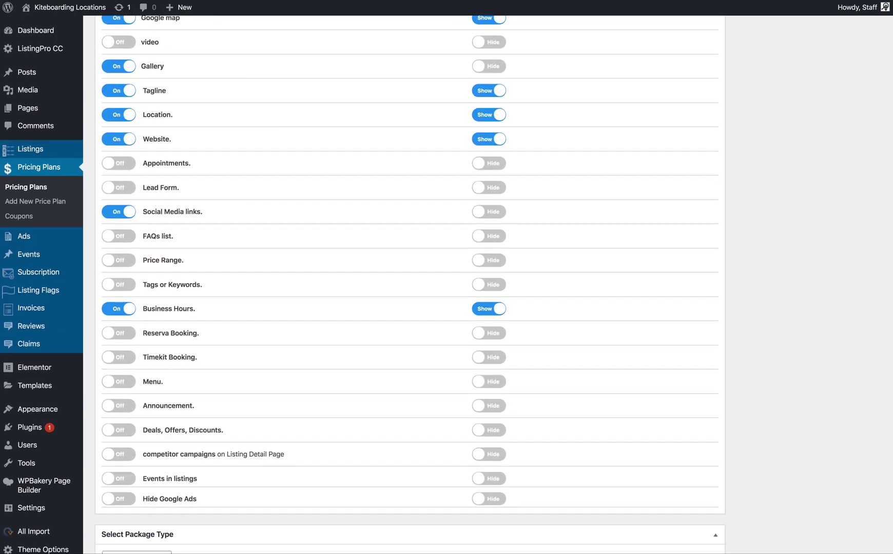
{"action": "scroll", "coordinate": [265, 138], "scroll_direction": "up", "scroll_amount": 5}
{"action": "scroll", "coordinate": [265, 138], "scroll_direction": "down", "scroll_amount": 15}
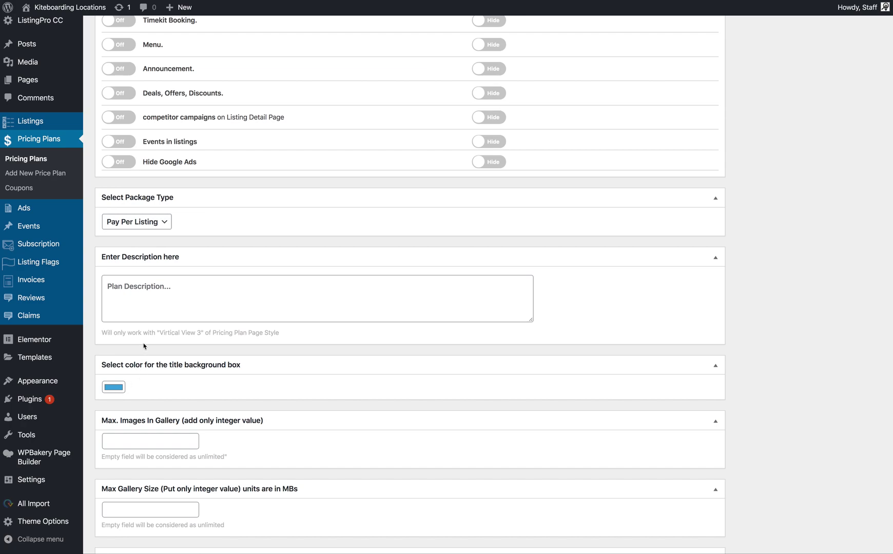
Step: Confirm the Free plan's Package Type stays Pay Per Listing
{"action": "left_click", "coordinate": [144, 222]}
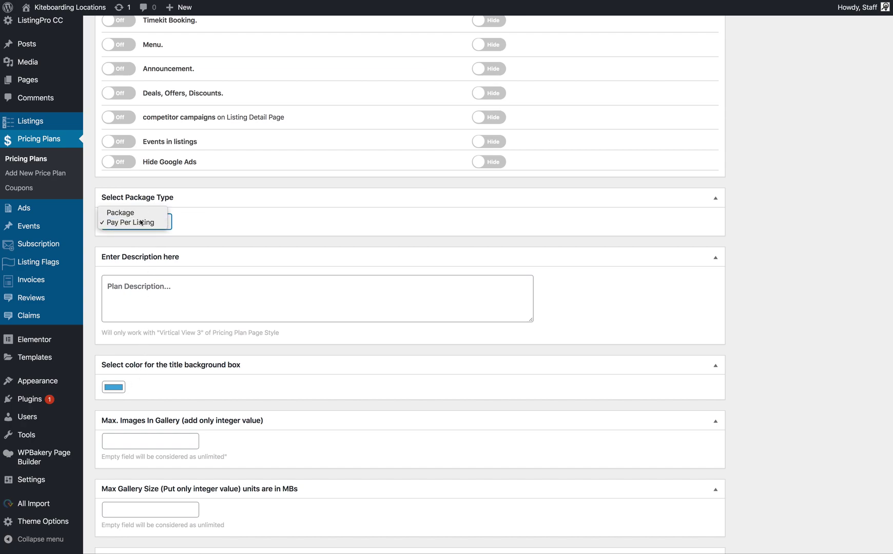
{"action": "left_click", "coordinate": [145, 222]}
{"action": "scroll", "coordinate": [205, 241], "scroll_direction": "down", "scroll_amount": 5}
{"action": "scroll", "coordinate": [206, 243], "scroll_direction": "down", "scroll_amount": 4}
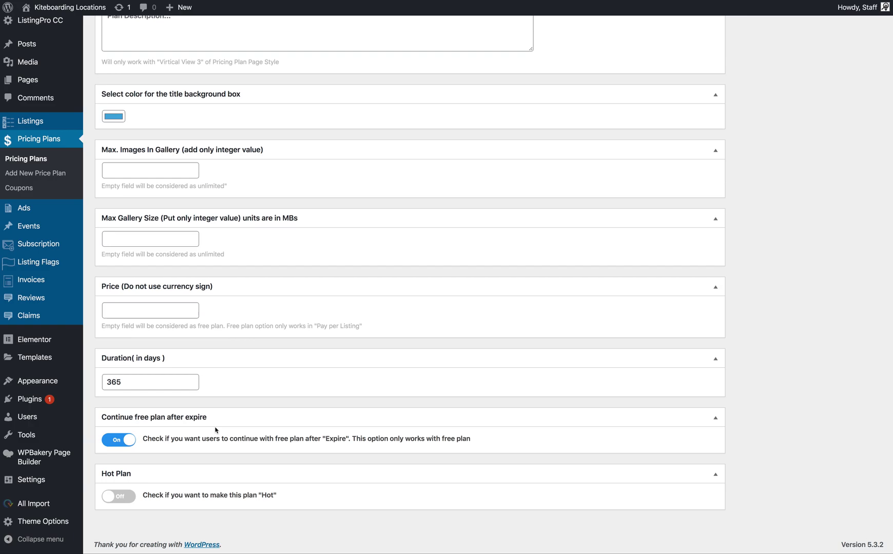
{"action": "scroll", "coordinate": [216, 430], "scroll_direction": "up", "scroll_amount": 20}
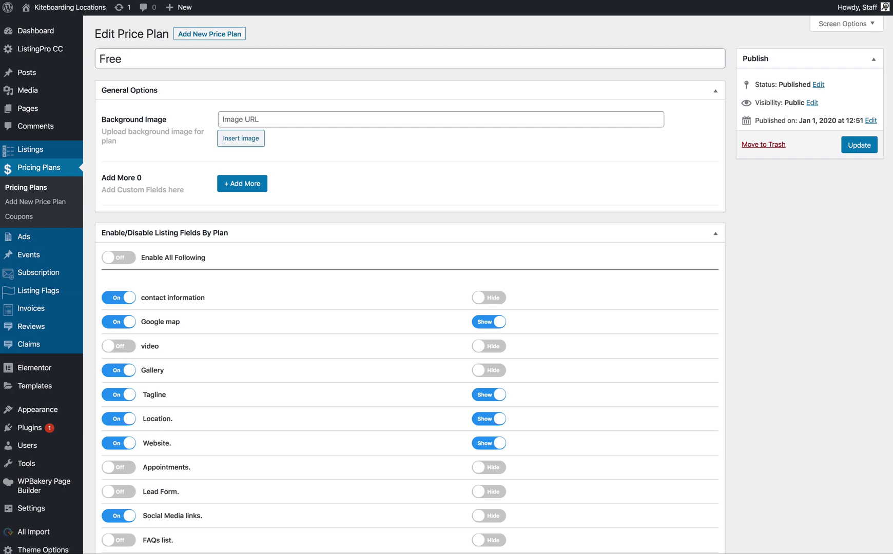
Step: Open the Basic plan's Edit Price Plan page in a new tab from the Pricing Plans list
{"action": "key", "text": "alt+Left"}
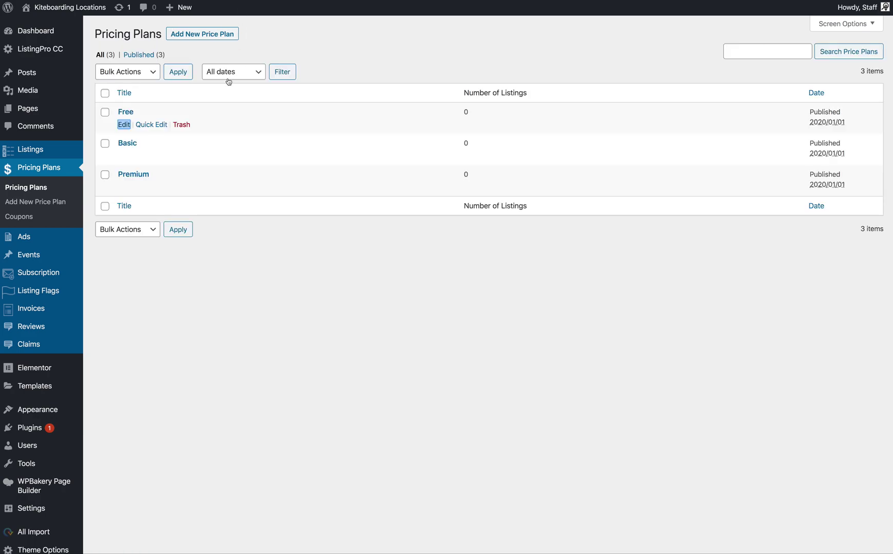
{"action": "right_click", "coordinate": [125, 156]}
{"action": "left_click", "coordinate": [139, 158]}
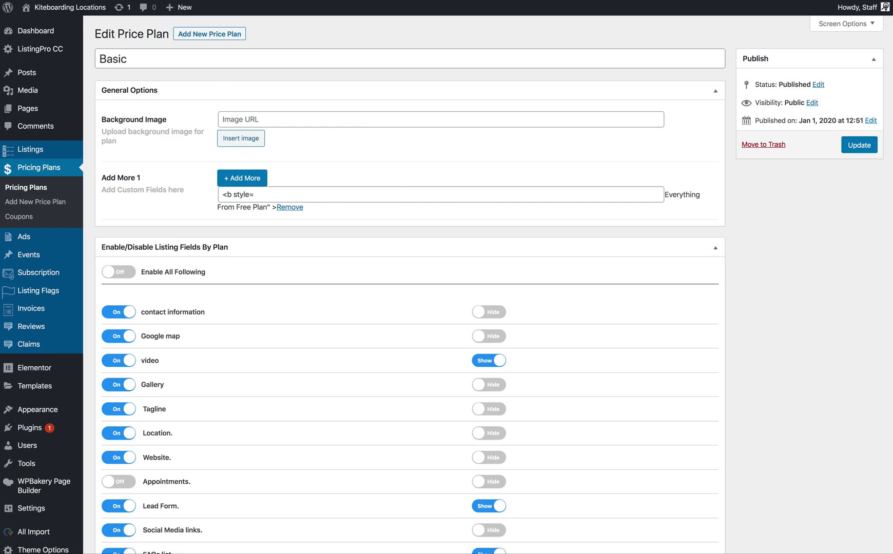
{"action": "key", "text": "alt+Left"}
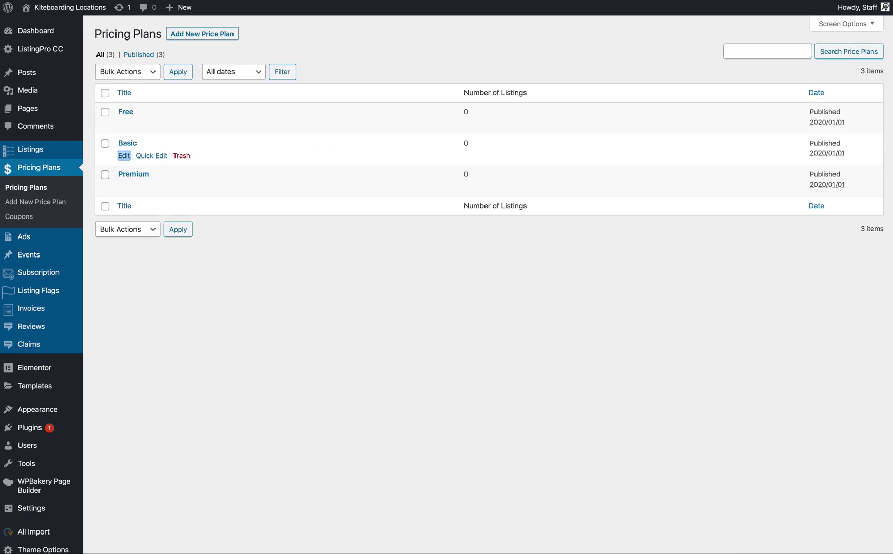
{"action": "key", "text": "alt+Right"}
{"action": "mouse_move", "coordinate": [63, 9]}
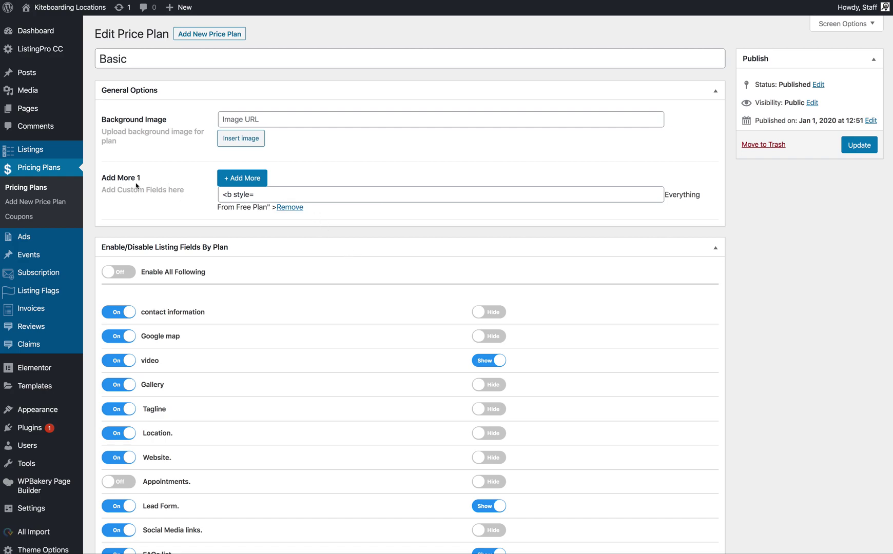
Step: Check the Basic plan's custom field reads 'Everything From Free Plan', then bring up the public site link options
{"action": "left_click", "coordinate": [286, 192]}
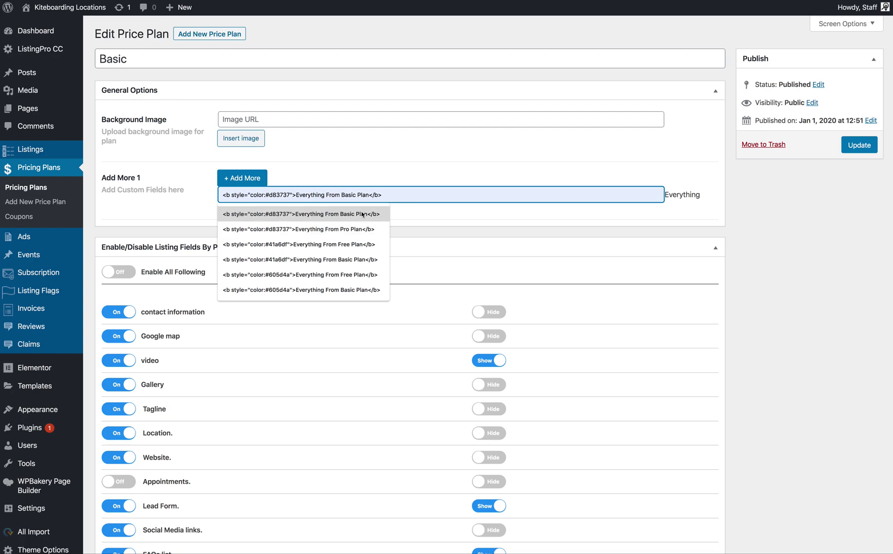
{"action": "right_click", "coordinate": [72, 26]}
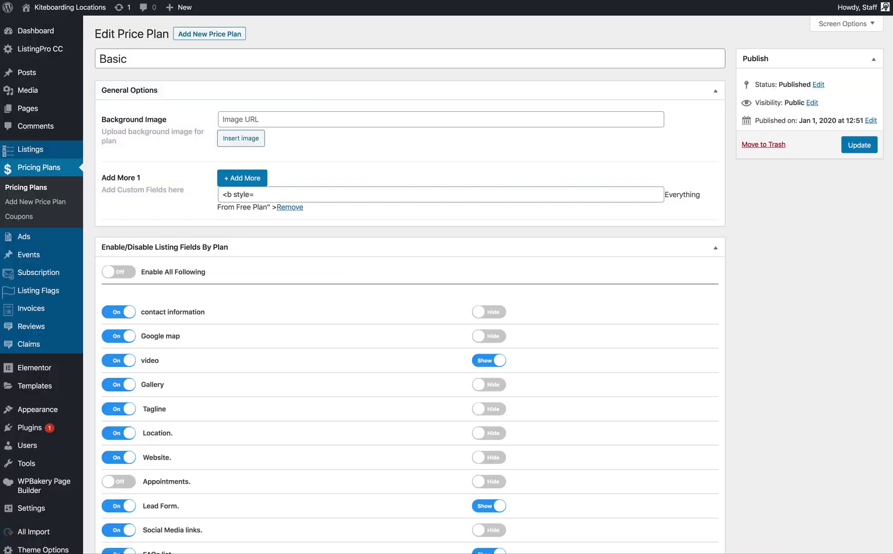
Step: Scroll through the Basic plan's field toggles, 19.99 price and 365-day duration
{"action": "scroll", "coordinate": [265, 203], "scroll_direction": "down", "scroll_amount": 5}
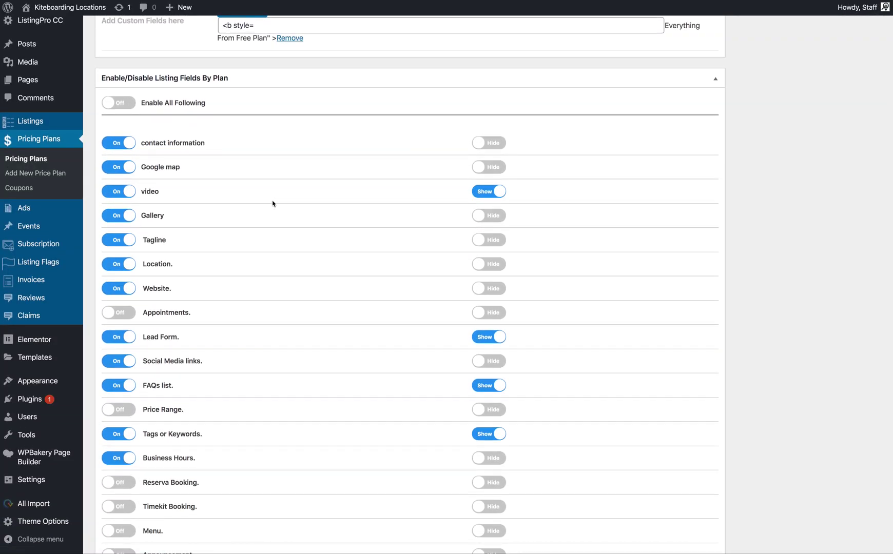
{"action": "scroll", "coordinate": [273, 203], "scroll_direction": "down", "scroll_amount": 2}
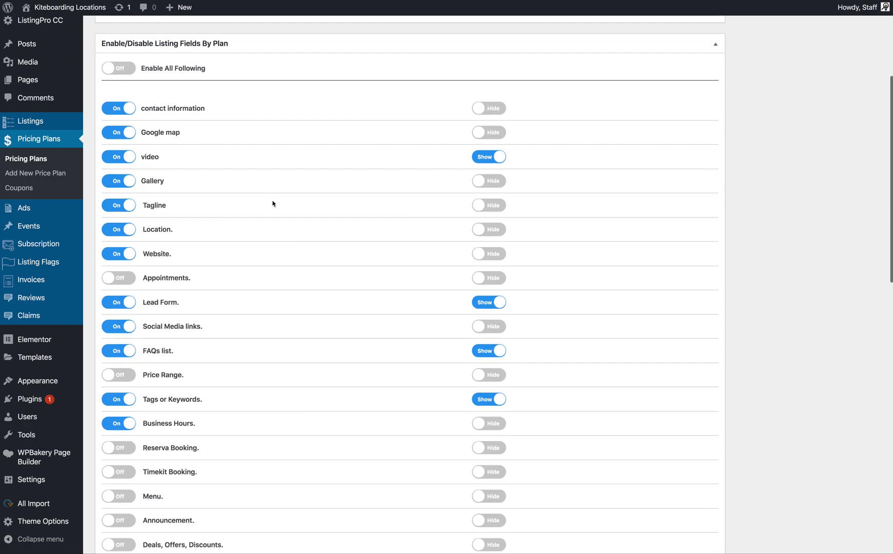
{"action": "scroll", "coordinate": [273, 204], "scroll_direction": "down", "scroll_amount": 1}
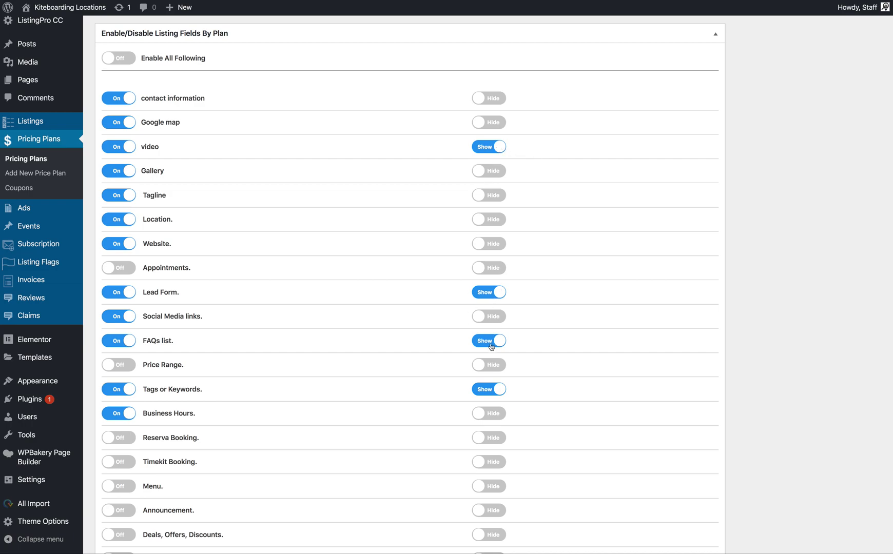
{"action": "scroll", "coordinate": [495, 384], "scroll_direction": "down", "scroll_amount": 4}
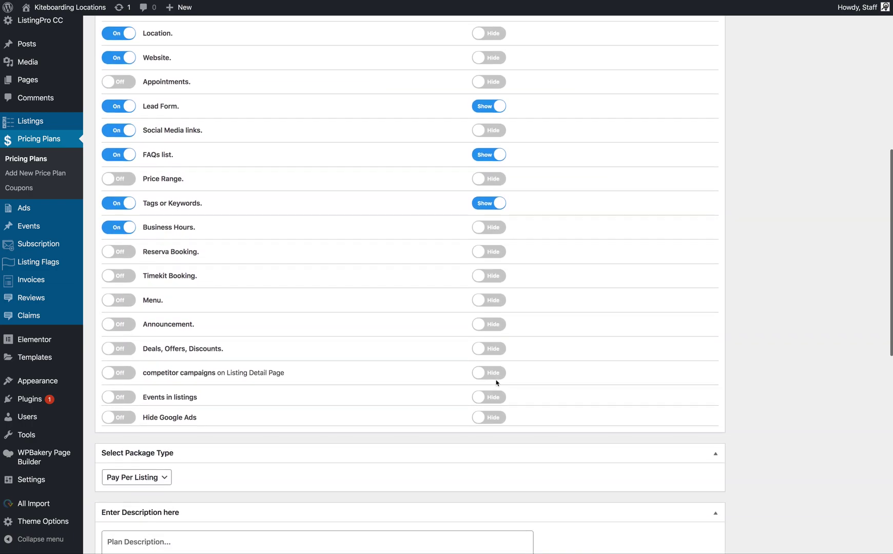
{"action": "scroll", "coordinate": [478, 360], "scroll_direction": "down", "scroll_amount": 1}
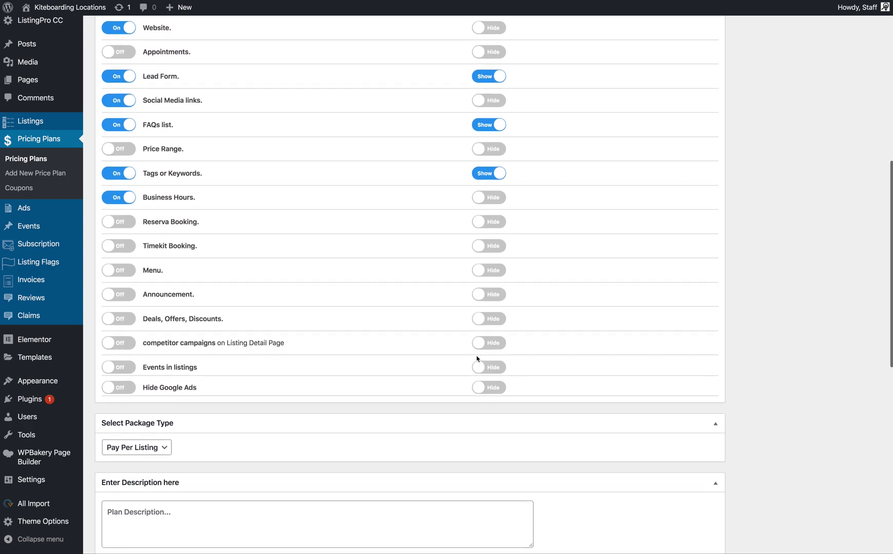
{"action": "scroll", "coordinate": [477, 359], "scroll_direction": "down", "scroll_amount": 5}
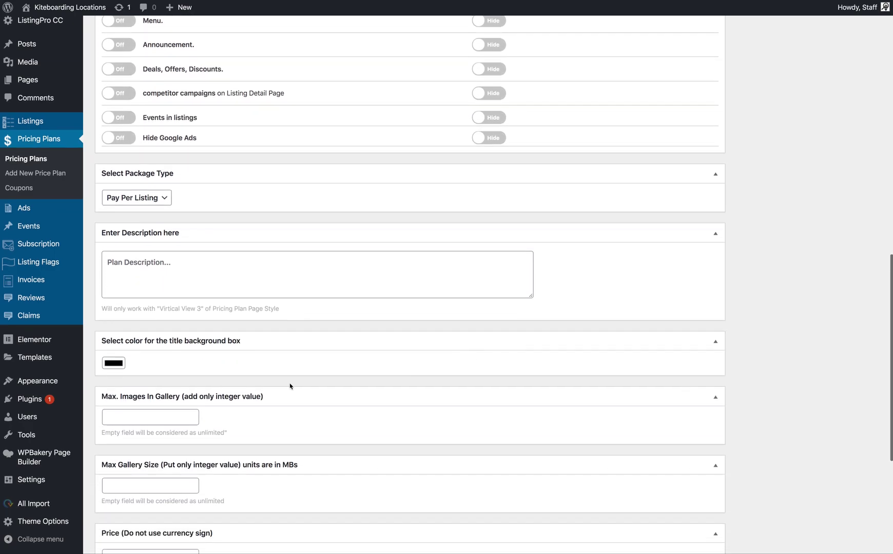
{"action": "scroll", "coordinate": [146, 345], "scroll_direction": "down", "scroll_amount": 3}
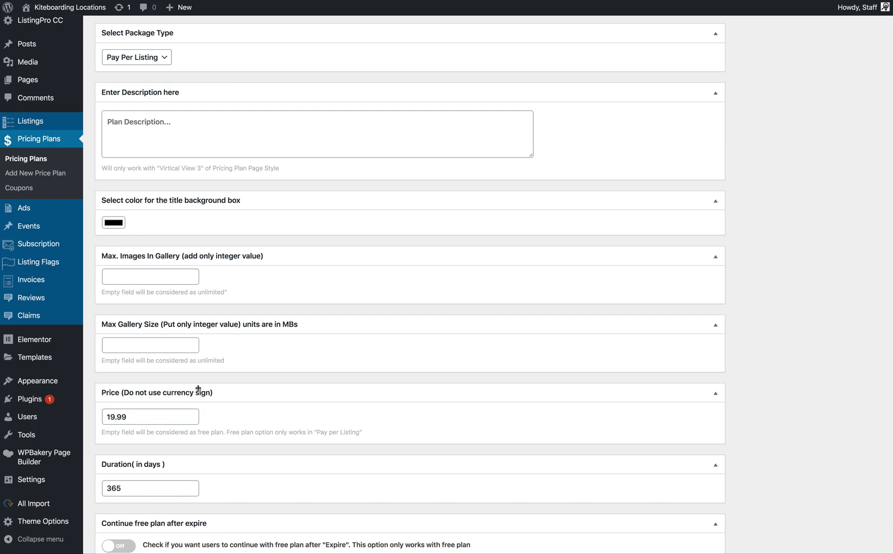
{"action": "scroll", "coordinate": [198, 389], "scroll_direction": "down", "scroll_amount": 3}
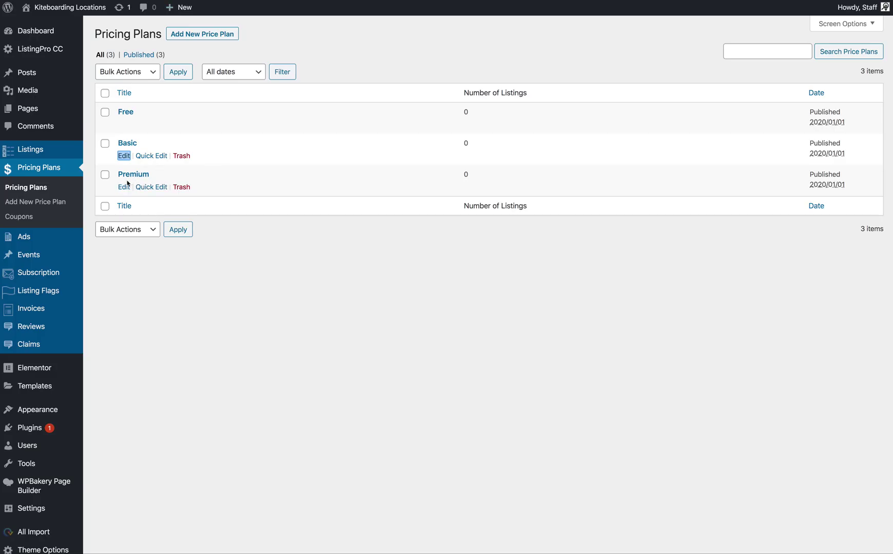
Step: Open the Premium plan editor and fill its custom field with 'Everything From Basic Plan'
{"action": "right_click", "coordinate": [125, 189]}
{"action": "left_click", "coordinate": [146, 192]}
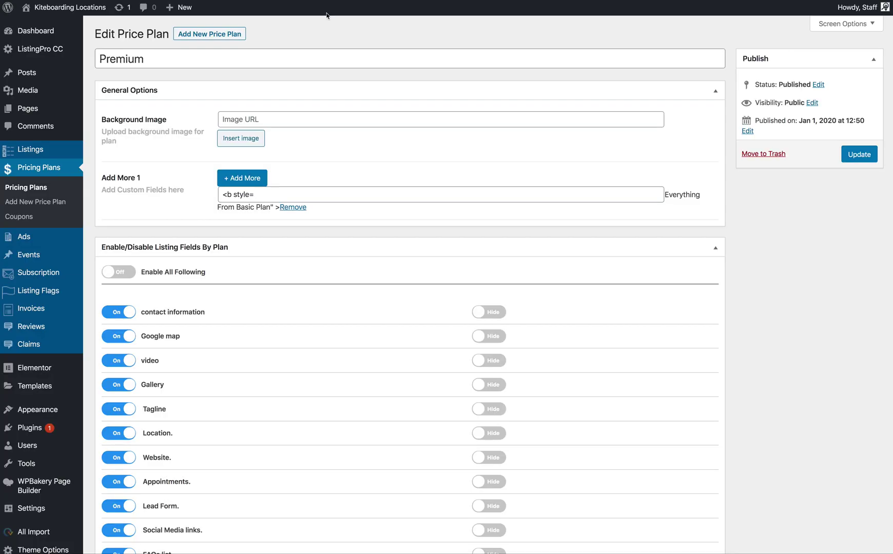
{"action": "left_click", "coordinate": [267, 194]}
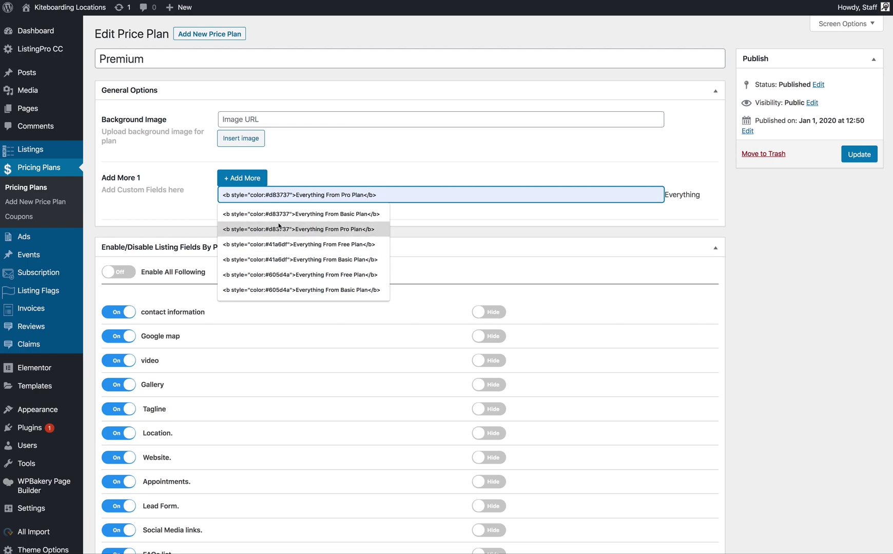
{"action": "left_click", "coordinate": [306, 216]}
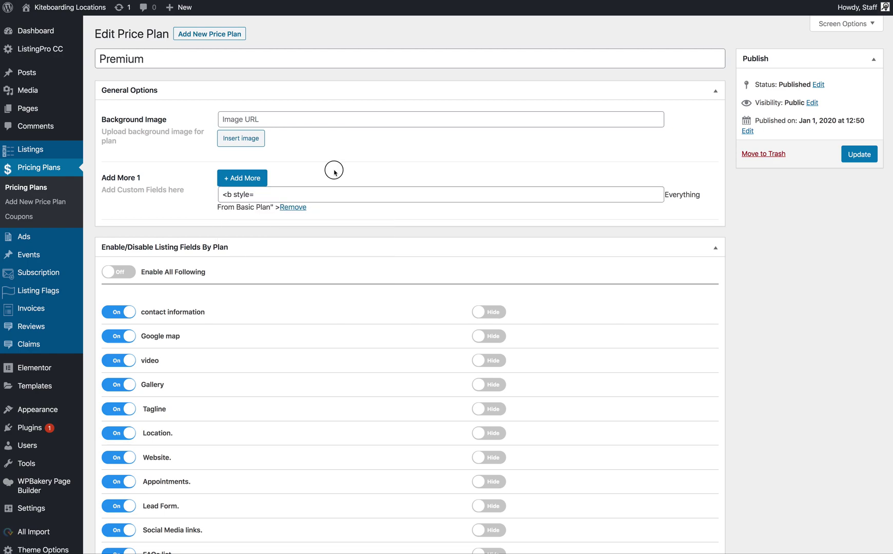
Step: Review the Premium plan's toggles, 59.99 price and 365-day duration
{"action": "scroll", "coordinate": [334, 173], "scroll_direction": "down", "scroll_amount": 3}
{"action": "scroll", "coordinate": [335, 173], "scroll_direction": "down", "scroll_amount": 3}
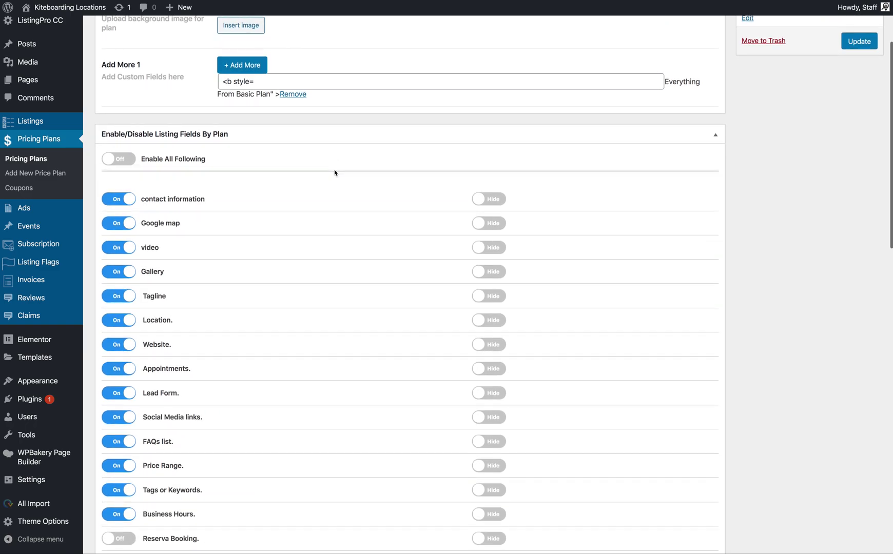
{"action": "scroll", "coordinate": [334, 173], "scroll_direction": "down", "scroll_amount": 3}
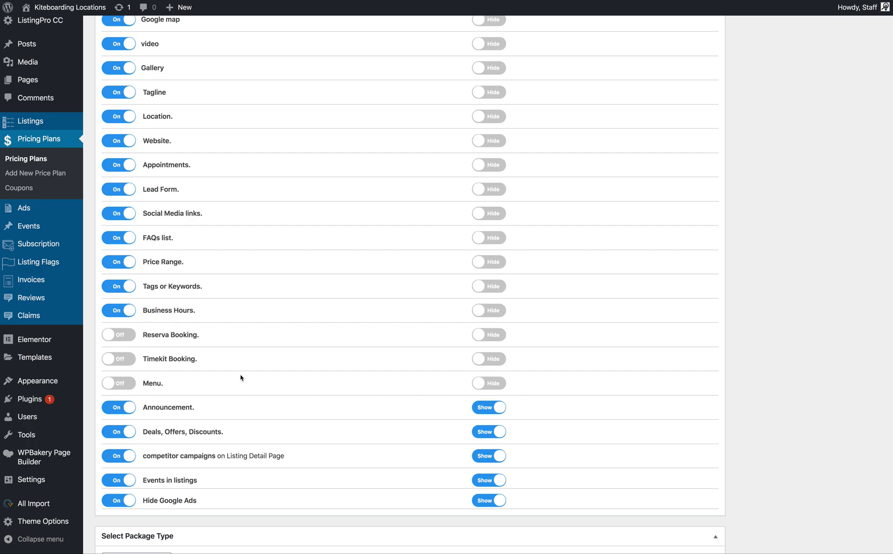
{"action": "scroll", "coordinate": [482, 412], "scroll_direction": "down", "scroll_amount": 6}
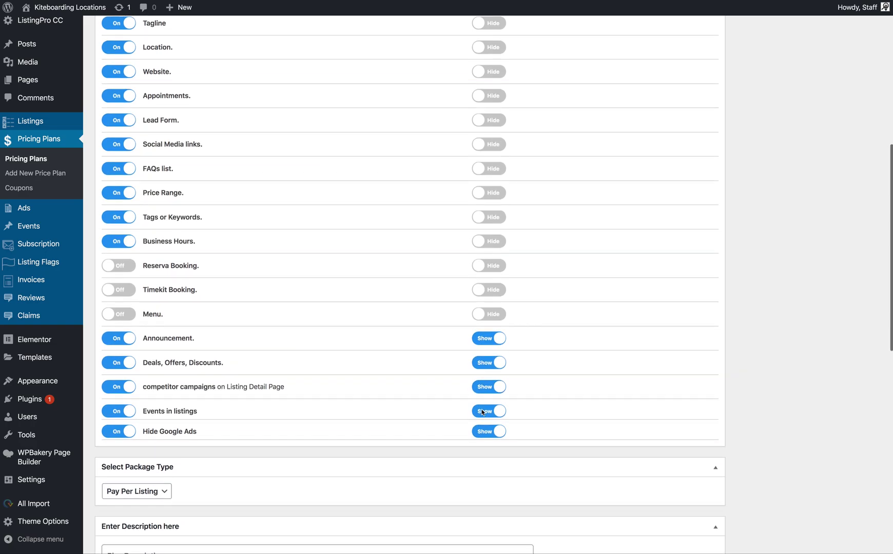
{"action": "scroll", "coordinate": [482, 412], "scroll_direction": "down", "scroll_amount": 3}
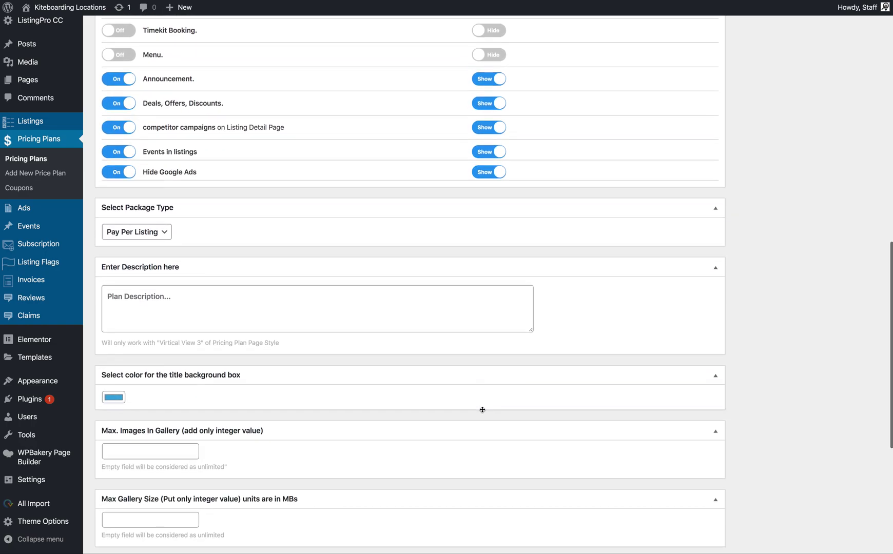
{"action": "scroll", "coordinate": [170, 325], "scroll_direction": "down", "scroll_amount": 4}
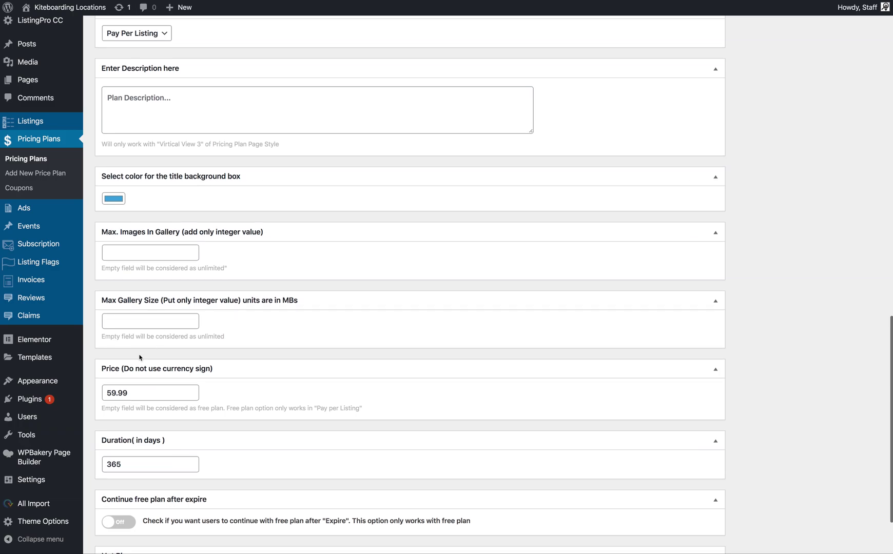
{"action": "scroll", "coordinate": [200, 458], "scroll_direction": "down", "scroll_amount": 1}
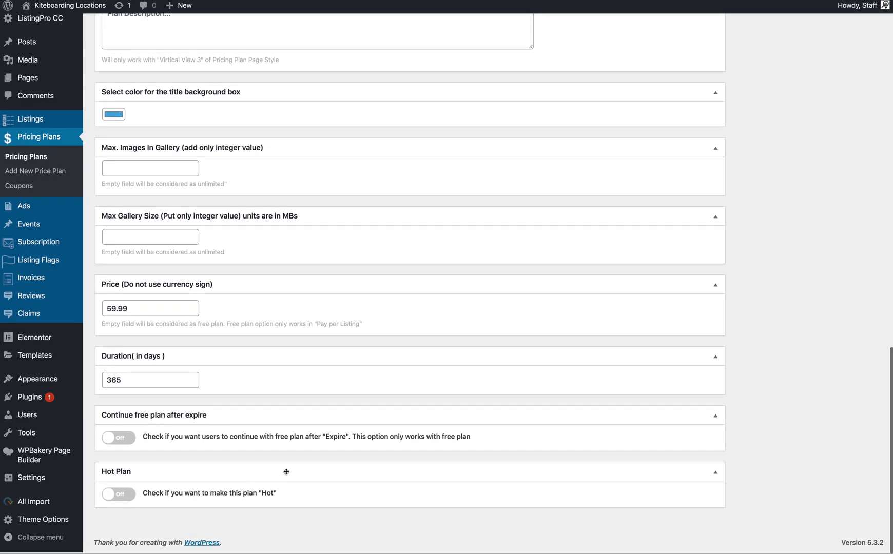
{"action": "scroll", "coordinate": [285, 410], "scroll_direction": "up", "scroll_amount": 20}
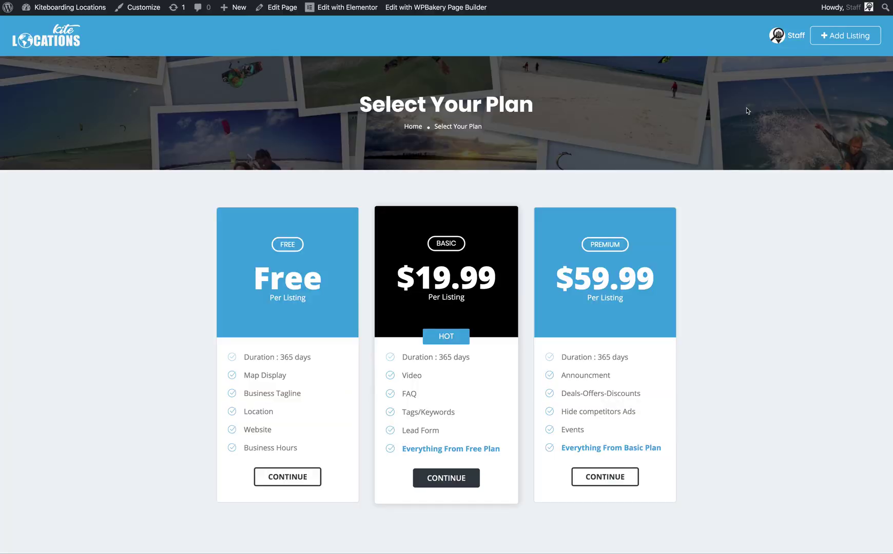
Step: Scroll the Select Your Plan page to the footer and back, then return to the admin Dashboard
{"action": "scroll", "coordinate": [519, 181], "scroll_direction": "down", "scroll_amount": 4}
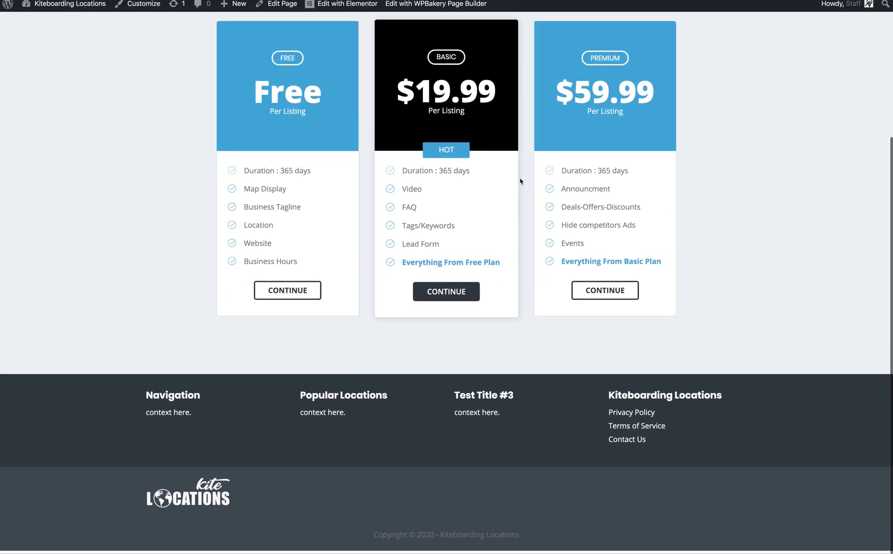
{"action": "scroll", "coordinate": [521, 181], "scroll_direction": "up", "scroll_amount": 4}
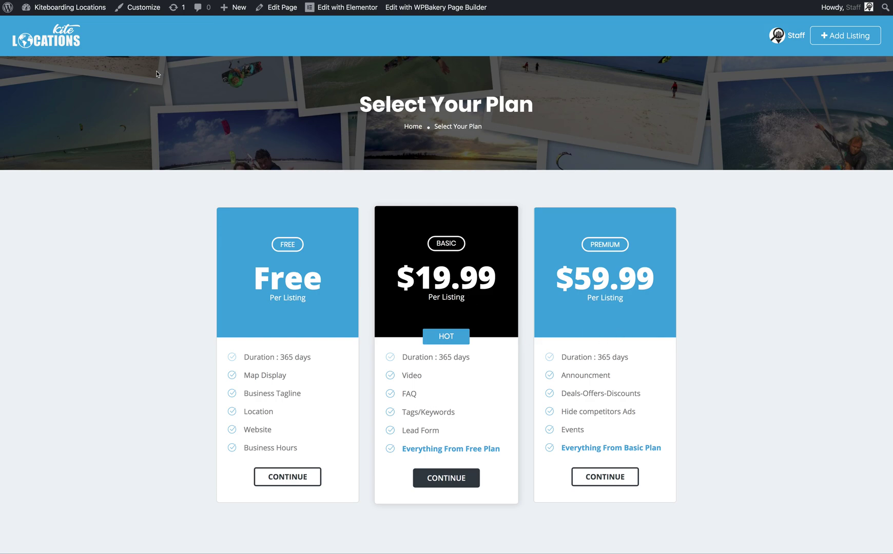
{"action": "left_click", "coordinate": [52, 7]}
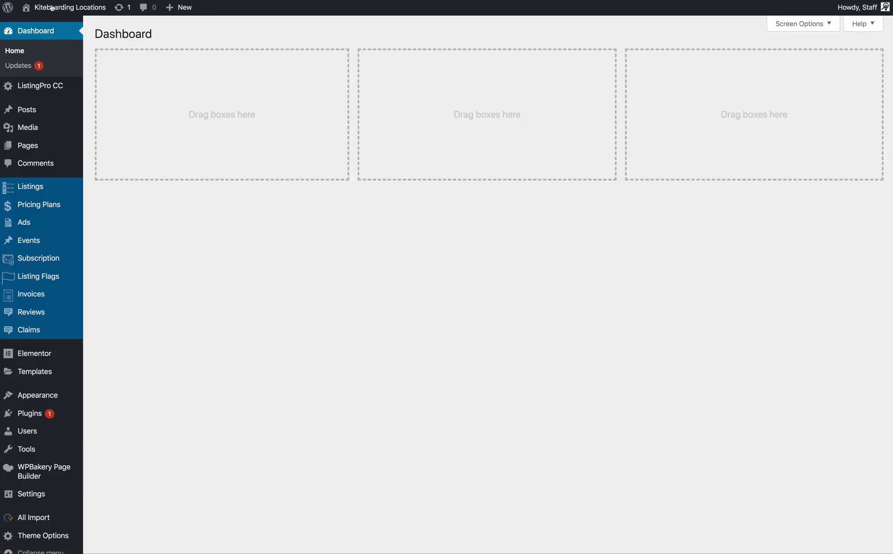
Step: In Installed Plugins, highlight the WP All Import and WP All Import - Listingpro Add-On names
{"action": "left_click", "coordinate": [41, 418]}
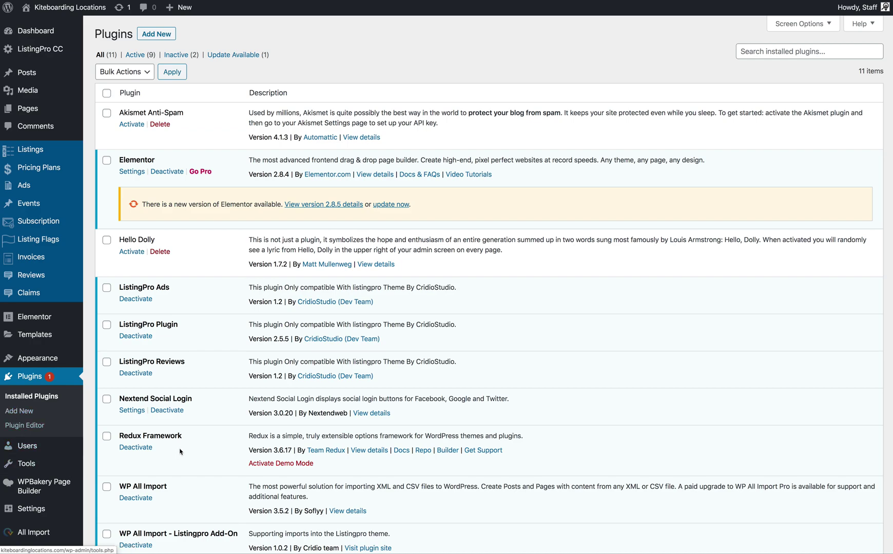
{"action": "scroll", "coordinate": [184, 451], "scroll_direction": "down", "scroll_amount": 3}
{"action": "scroll", "coordinate": [183, 450], "scroll_direction": "down", "scroll_amount": 3}
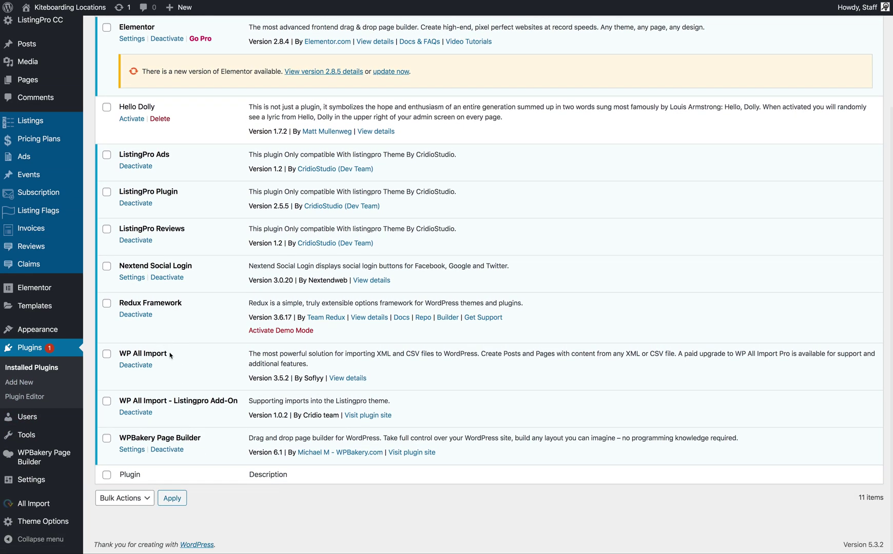
{"action": "left_click_drag", "start_coordinate": [168, 353], "coordinate": [119, 354]}
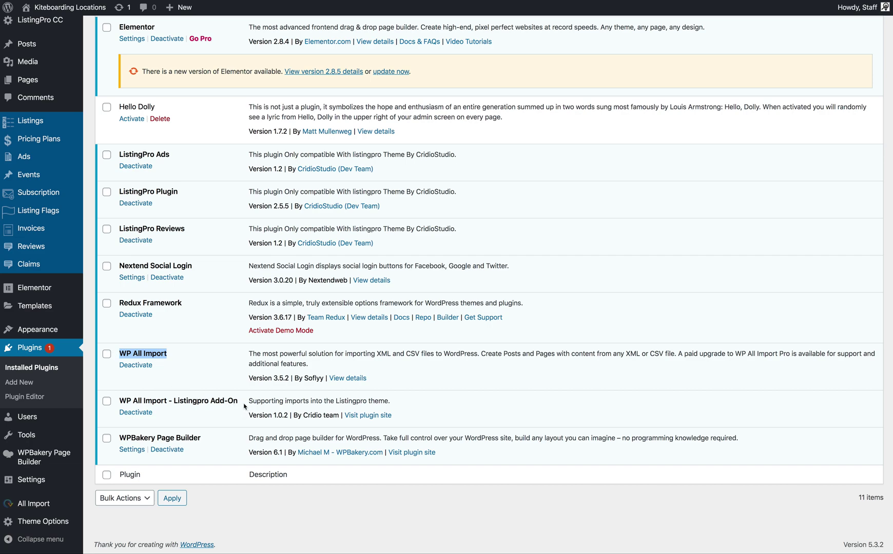
{"action": "left_click_drag", "start_coordinate": [238, 402], "coordinate": [114, 400]}
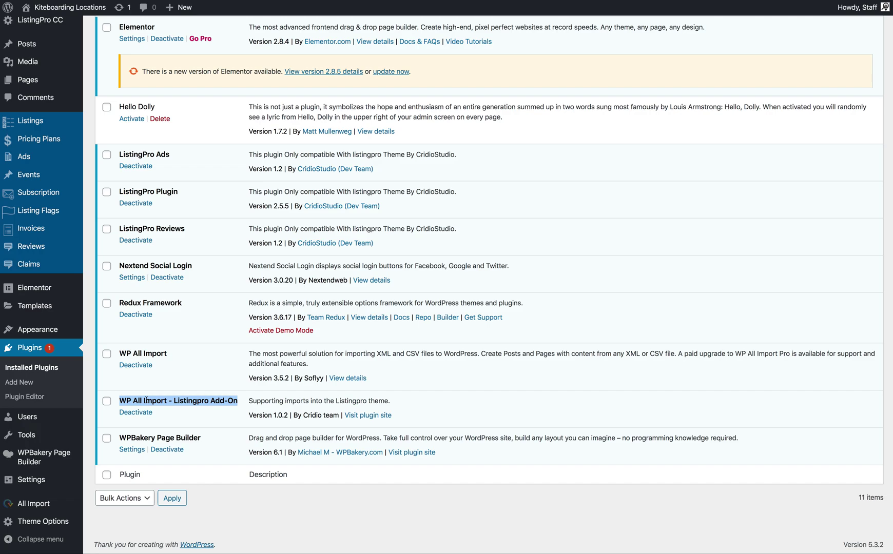
{"action": "scroll", "coordinate": [147, 400], "scroll_direction": "up", "scroll_amount": 5}
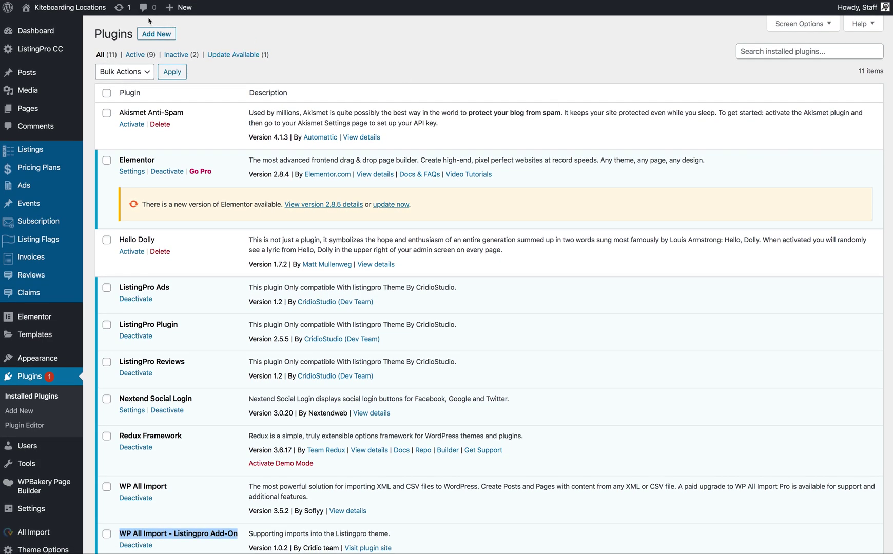
{"action": "left_click", "coordinate": [153, 33]}
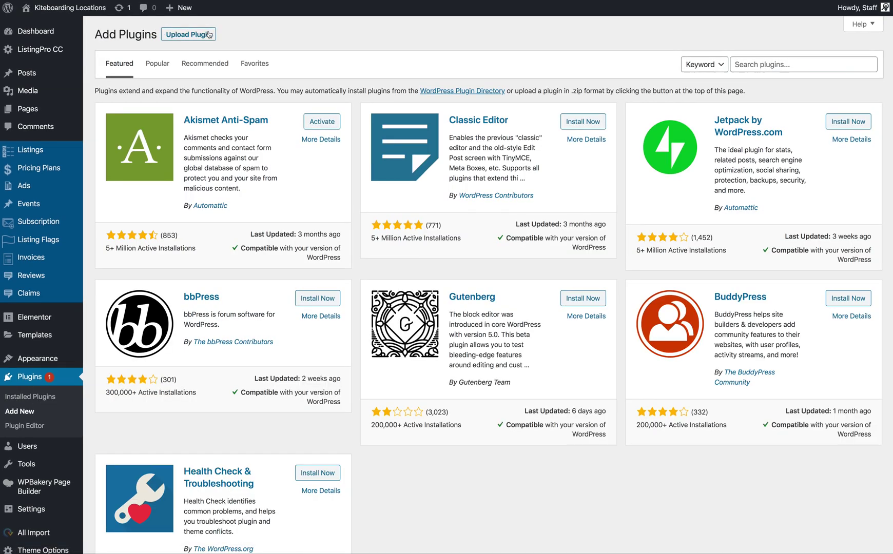
Step: Start a plugin zip upload and browse the Desktop's ListingPro-Multipurpose-Directory-theme folder
{"action": "left_click", "coordinate": [209, 35]}
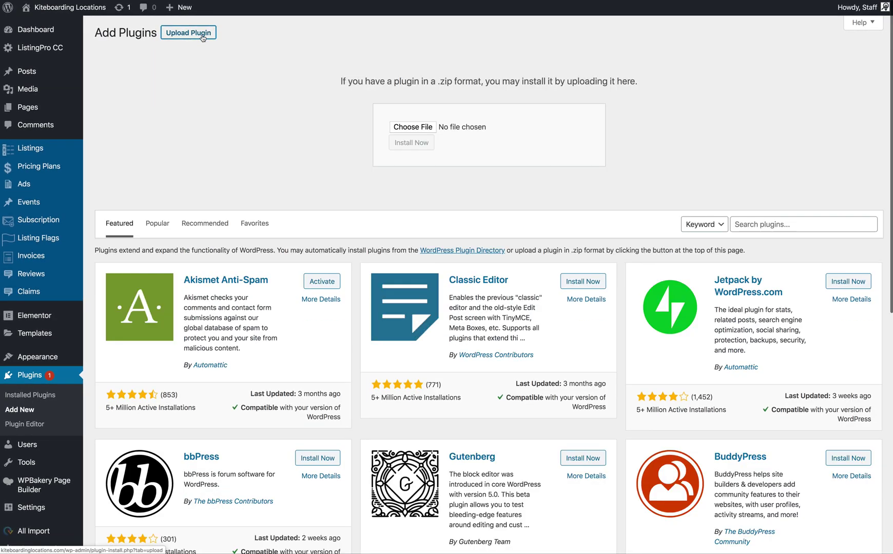
{"action": "left_click", "coordinate": [431, 128]}
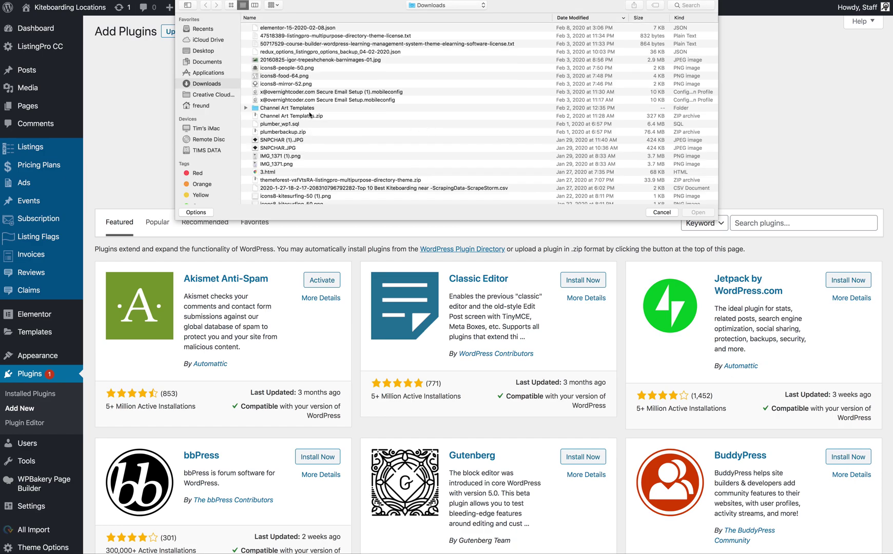
{"action": "left_click", "coordinate": [202, 51]}
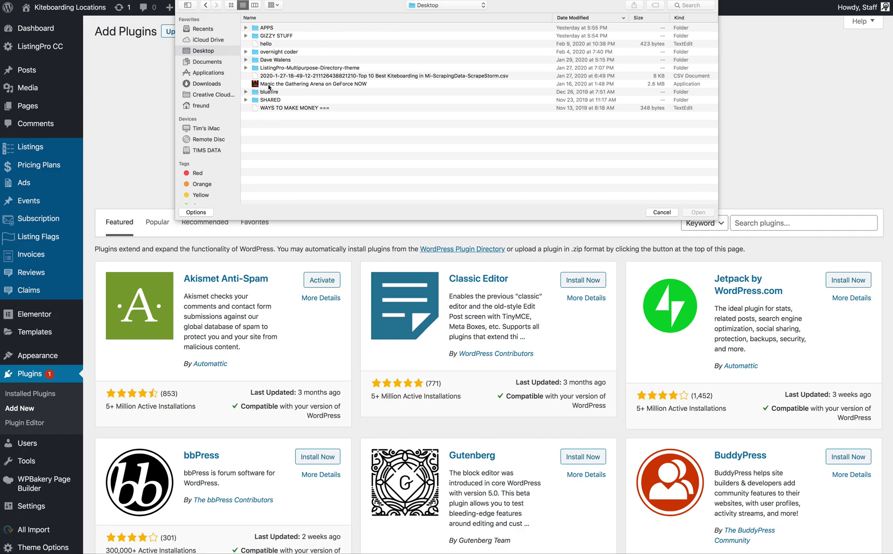
{"action": "double_click", "coordinate": [271, 68]}
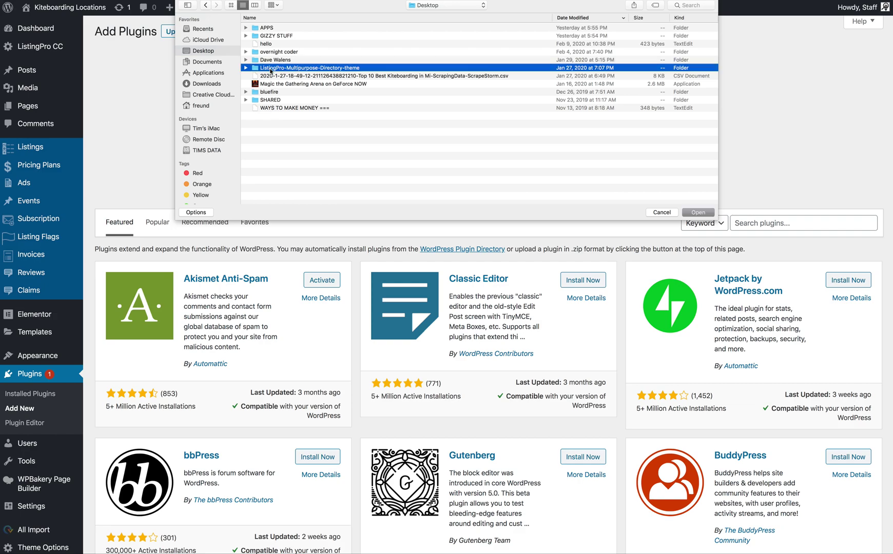
{"action": "left_click", "coordinate": [270, 69]}
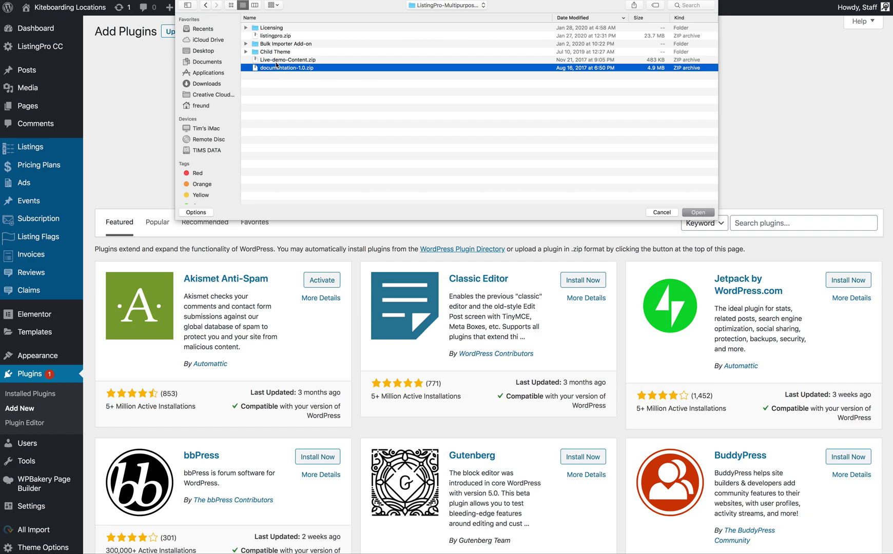
{"action": "left_click", "coordinate": [275, 37]}
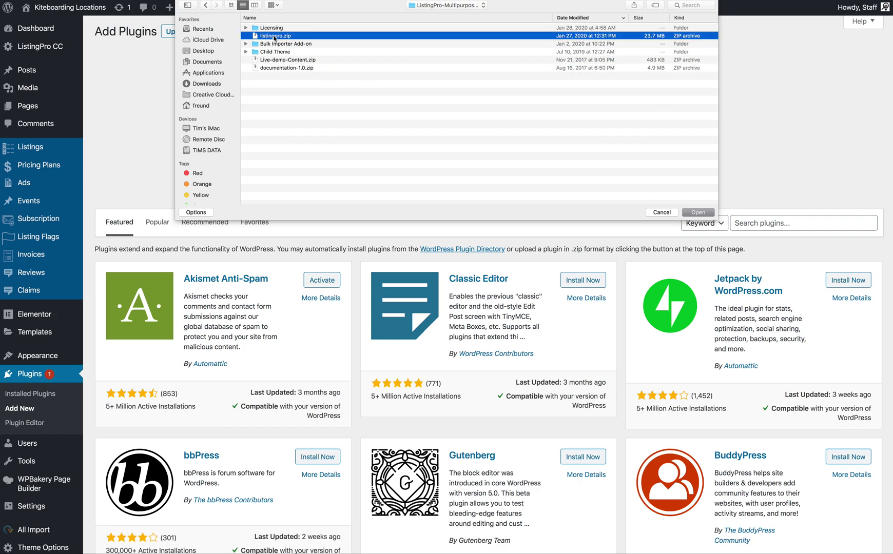
{"action": "left_click", "coordinate": [277, 52]}
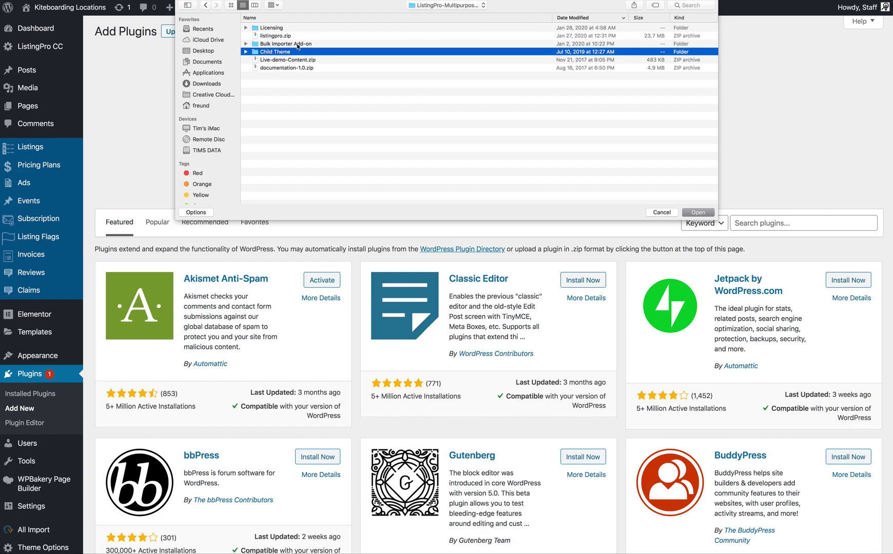
Step: Locate listingpro-Bulk-import-addon.zip in Bulk Importer Add-on, then cancel without choosing a file
{"action": "double_click", "coordinate": [298, 45]}
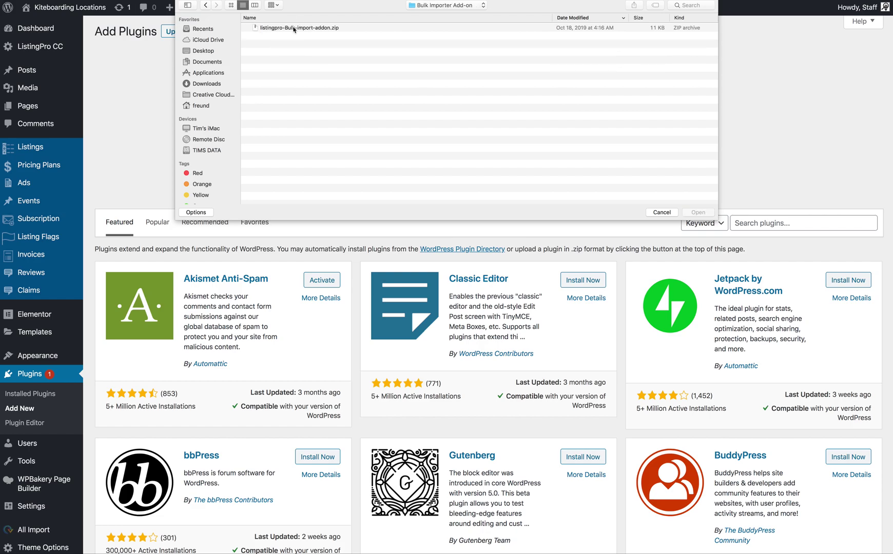
{"action": "left_click", "coordinate": [294, 29]}
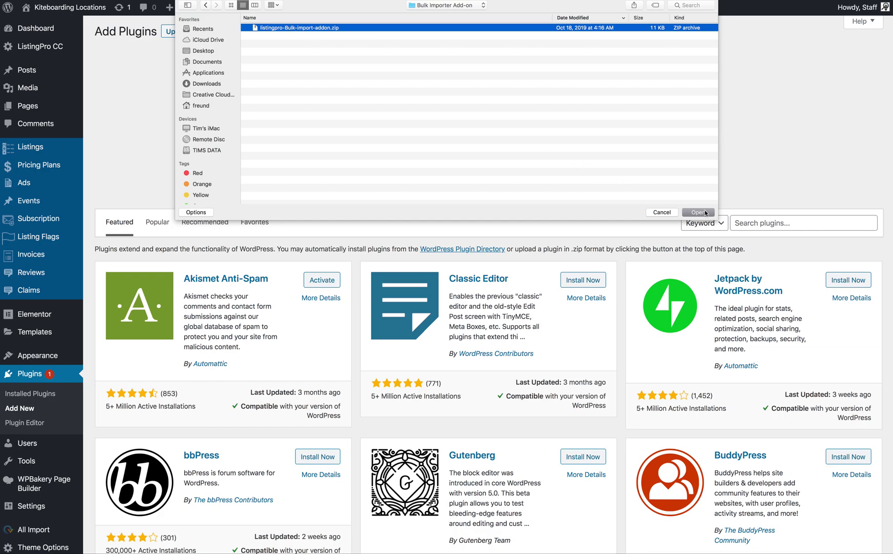
{"action": "left_click", "coordinate": [663, 213]}
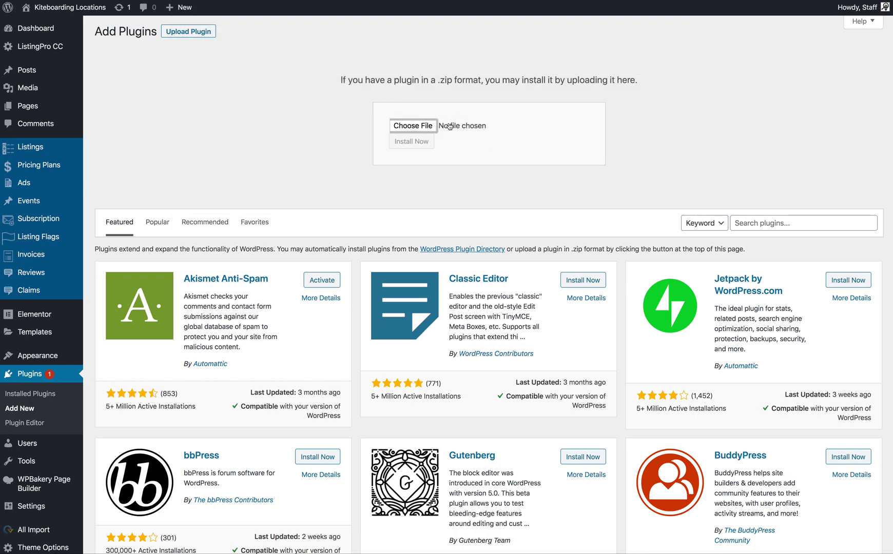
{"action": "scroll", "coordinate": [436, 128], "scroll_direction": "down", "scroll_amount": 10}
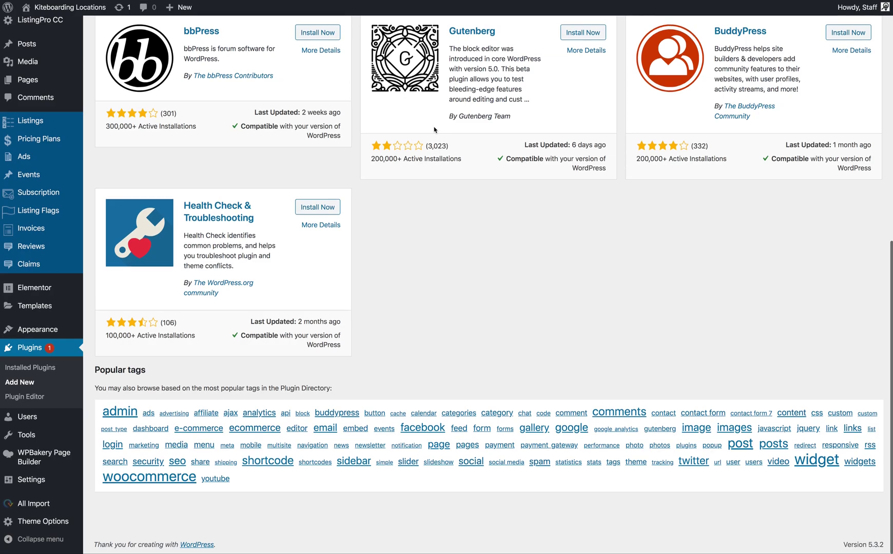
{"action": "scroll", "coordinate": [434, 129], "scroll_direction": "up", "scroll_amount": 10}
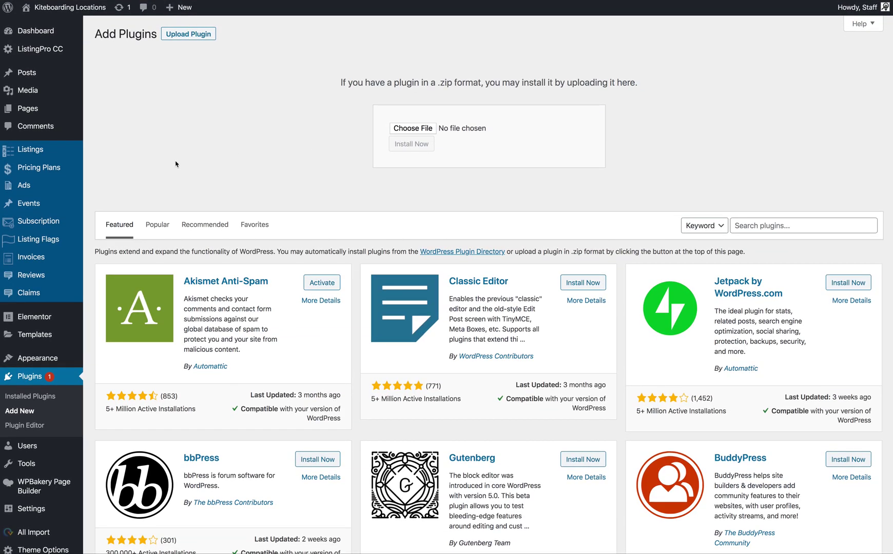
{"action": "scroll", "coordinate": [176, 164], "scroll_direction": "down", "scroll_amount": 3}
Step: Start a new WP All Import import and choose to upload a data file from the computer
{"action": "mouse_move", "coordinate": [31, 506]}
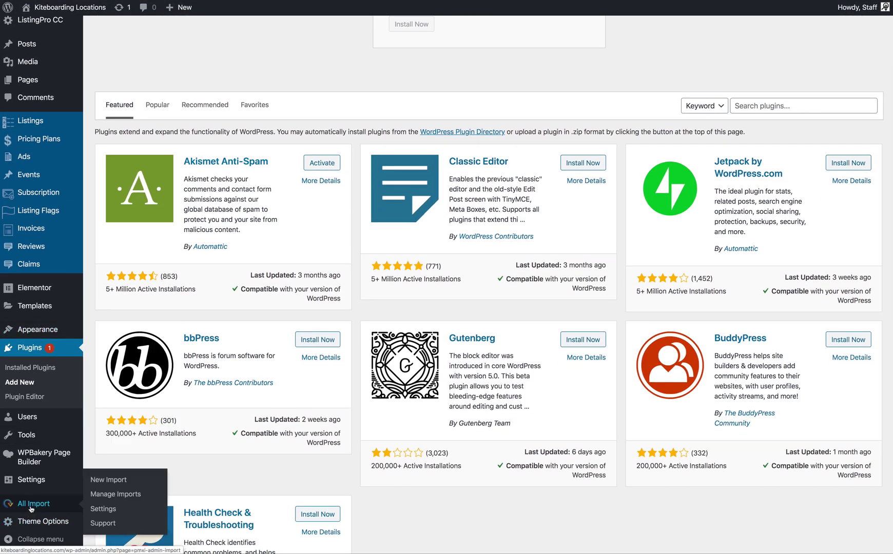
{"action": "left_click", "coordinate": [106, 480]}
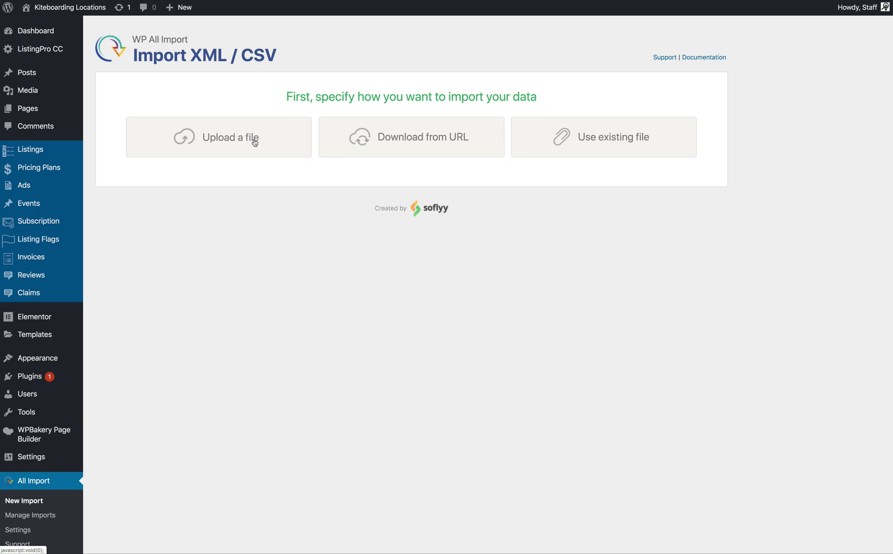
{"action": "scroll", "coordinate": [255, 142], "scroll_direction": "down", "scroll_amount": 1}
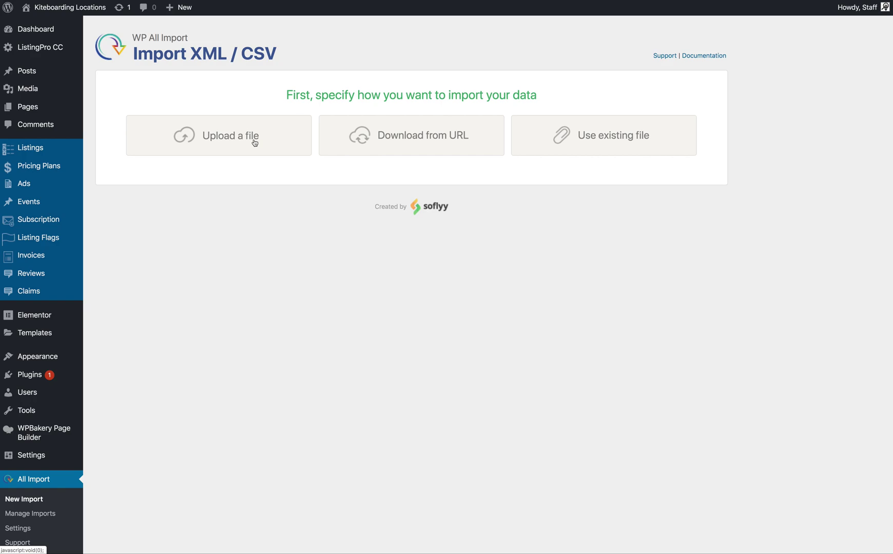
{"action": "scroll", "coordinate": [255, 143], "scroll_direction": "down", "scroll_amount": 2}
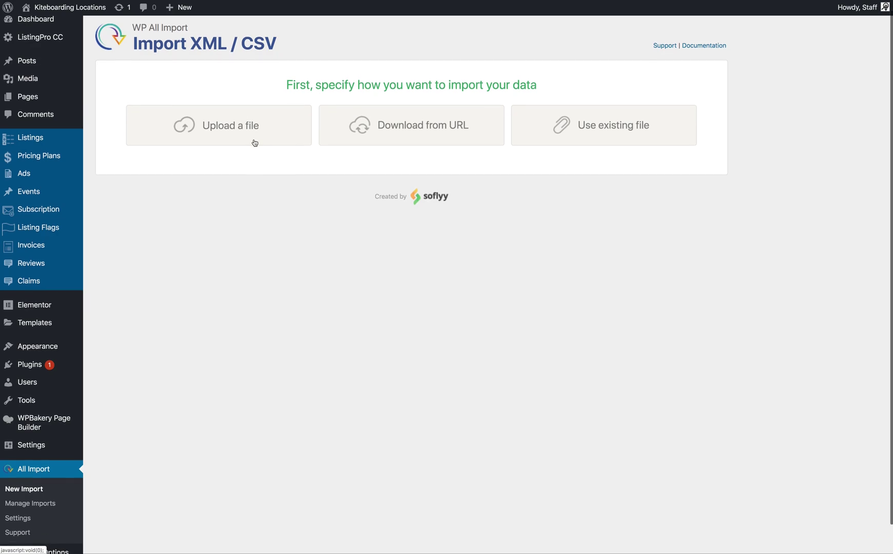
{"action": "left_click", "coordinate": [221, 130]}
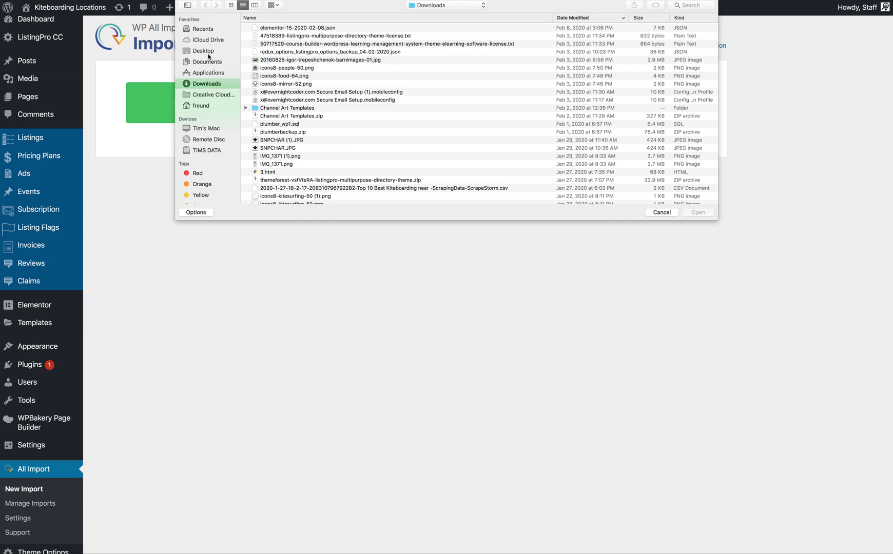
Step: Upload the kiteboarding ScrapeStorm CSV from the Desktop, retrying after the first attempt fails
{"action": "left_click", "coordinate": [209, 52]}
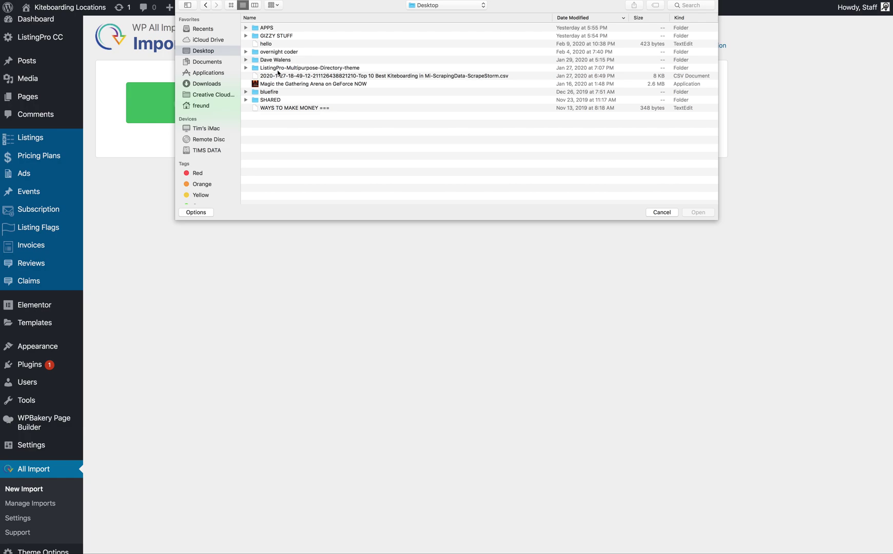
{"action": "left_click", "coordinate": [495, 78]}
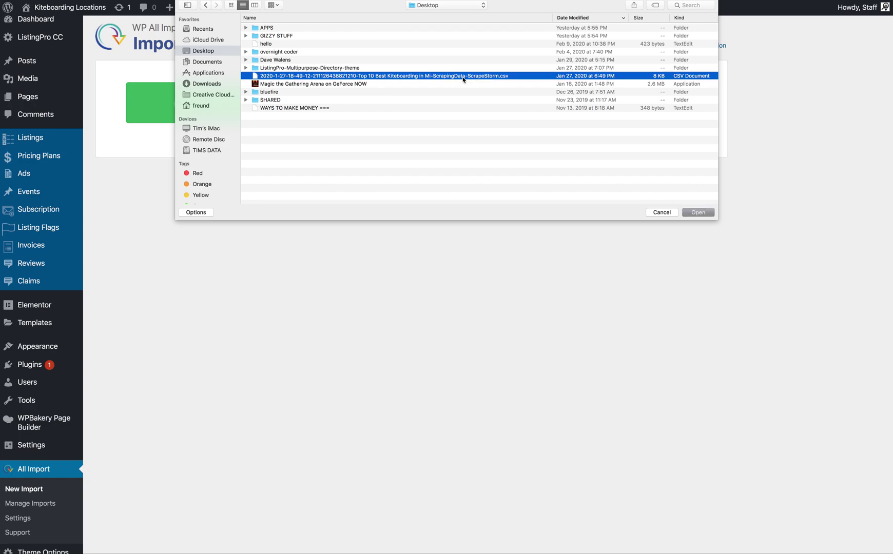
{"action": "left_click", "coordinate": [489, 81]}
{"action": "double_click", "coordinate": [488, 81]}
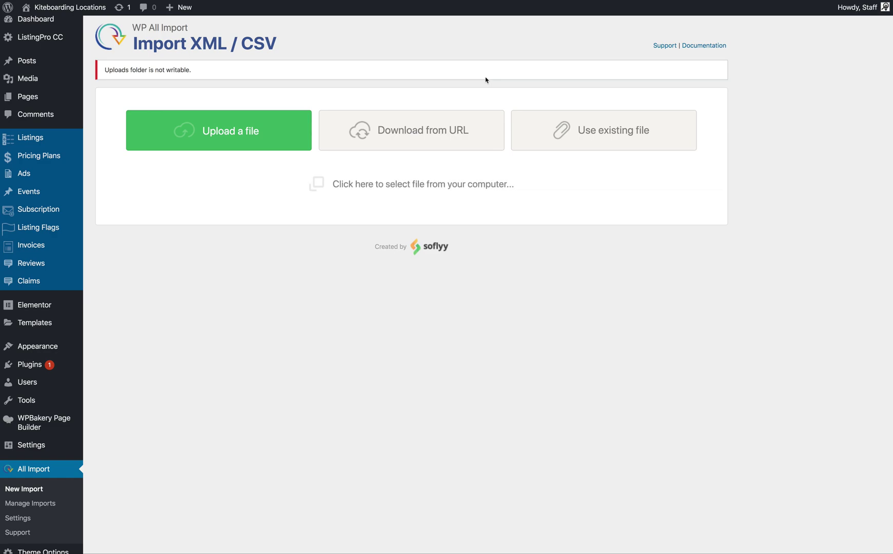
{"action": "left_click", "coordinate": [259, 135]}
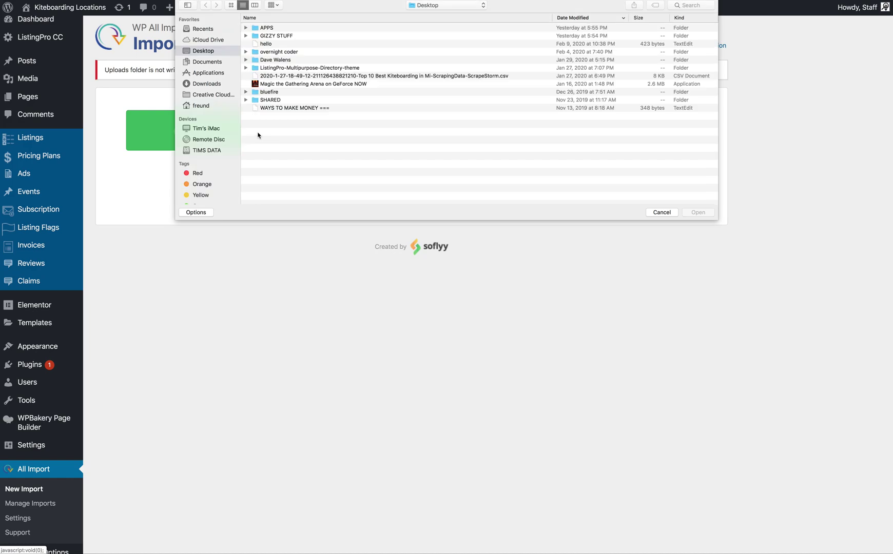
{"action": "double_click", "coordinate": [290, 75]}
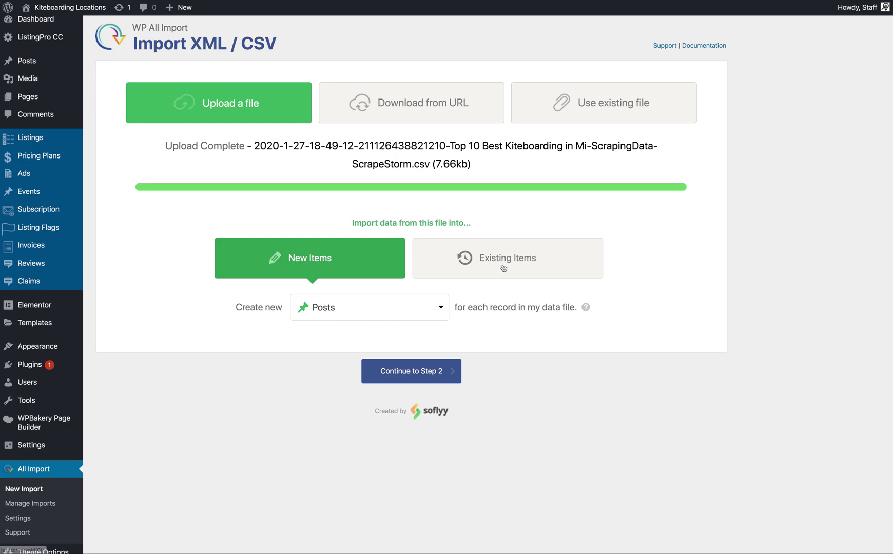
Step: Set the import to create new Listings and continue to step 2
{"action": "left_click", "coordinate": [425, 311]}
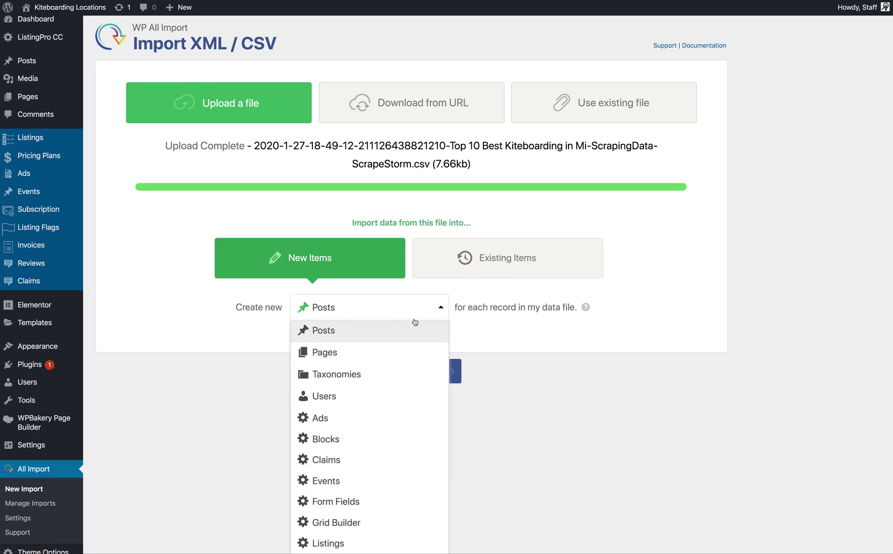
{"action": "scroll", "coordinate": [404, 373], "scroll_direction": "down", "scroll_amount": 2}
{"action": "left_click", "coordinate": [330, 483]}
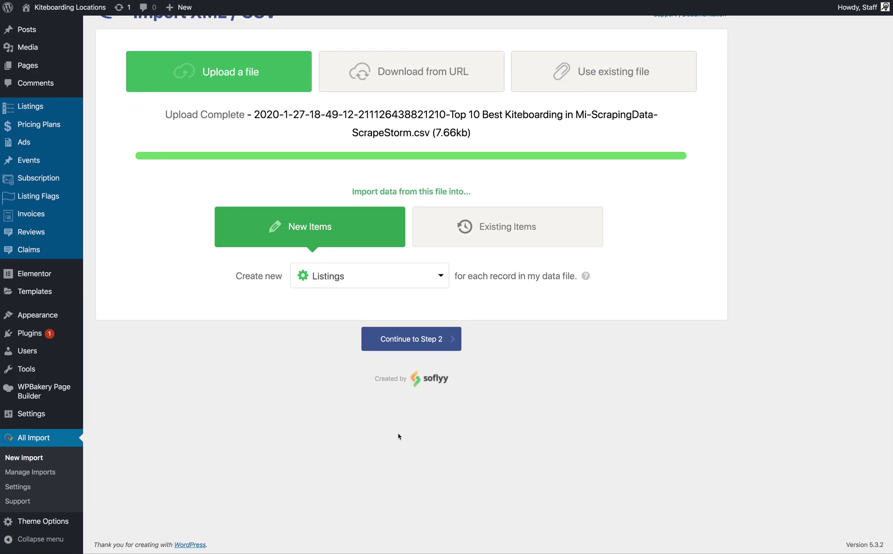
{"action": "left_click", "coordinate": [428, 343]}
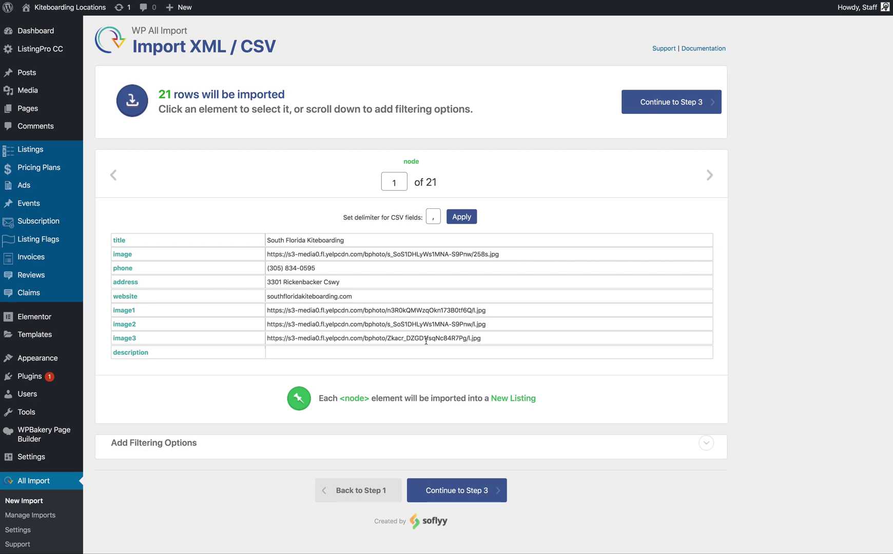
Step: Preview record 2 of 21, Adventure Sports Kitesurfing School, then continue to step 3
{"action": "scroll", "coordinate": [426, 340], "scroll_direction": "down", "scroll_amount": 1}
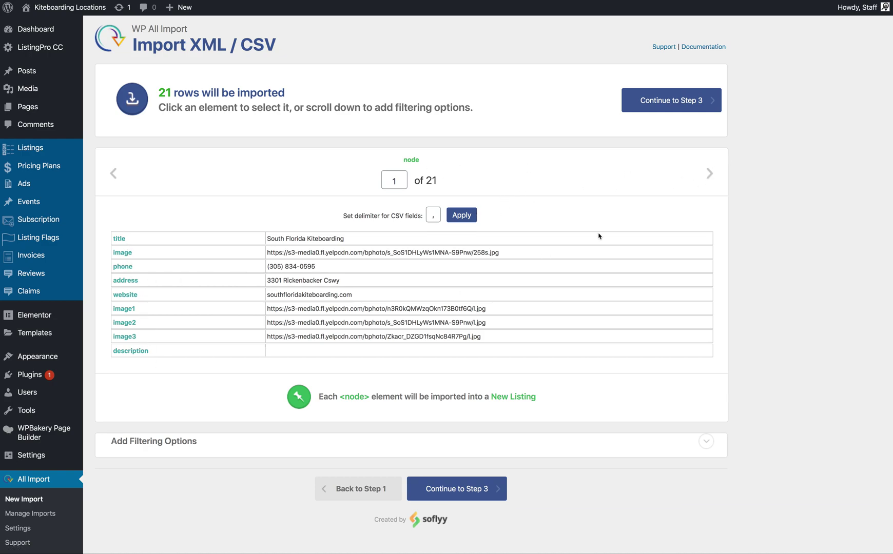
{"action": "left_click", "coordinate": [709, 174]}
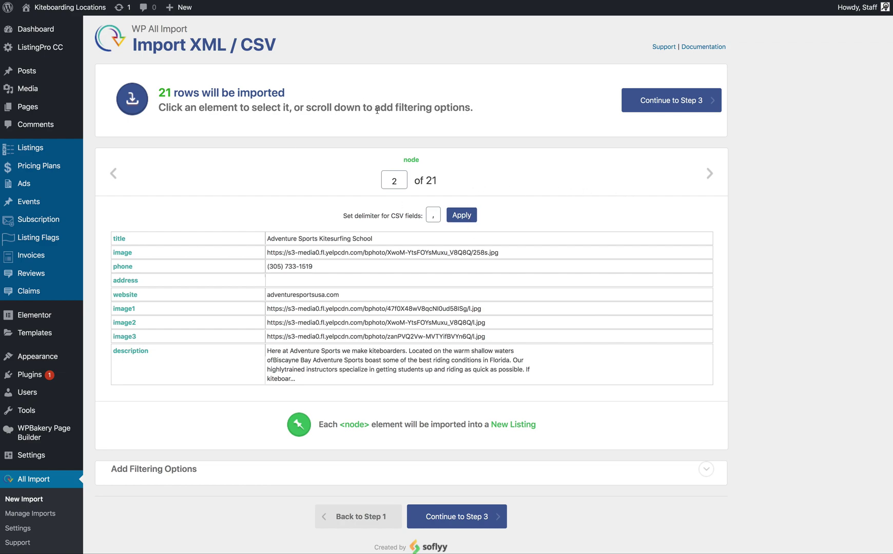
{"action": "left_click", "coordinate": [669, 106]}
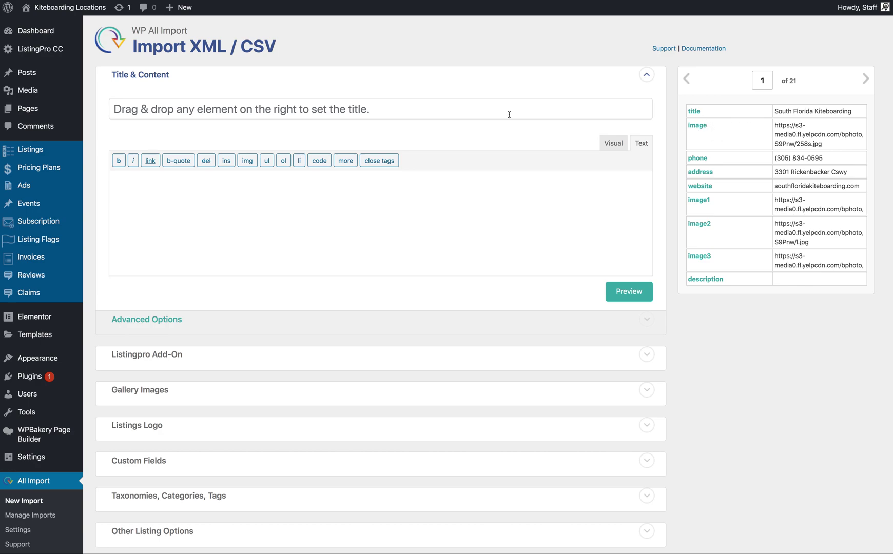
Step: Try dragging the title element from the record preview into the listing Title field
{"action": "left_click", "coordinate": [695, 111]}
{"action": "mouse_move", "coordinate": [694, 112]}
{"action": "left_mouse_down"}
{"action": "mouse_move", "coordinate": [693, 121]}
{"action": "mouse_move", "coordinate": [617, 117]}
{"action": "left_mouse_up"}
{"action": "left_click", "coordinate": [571, 116]}
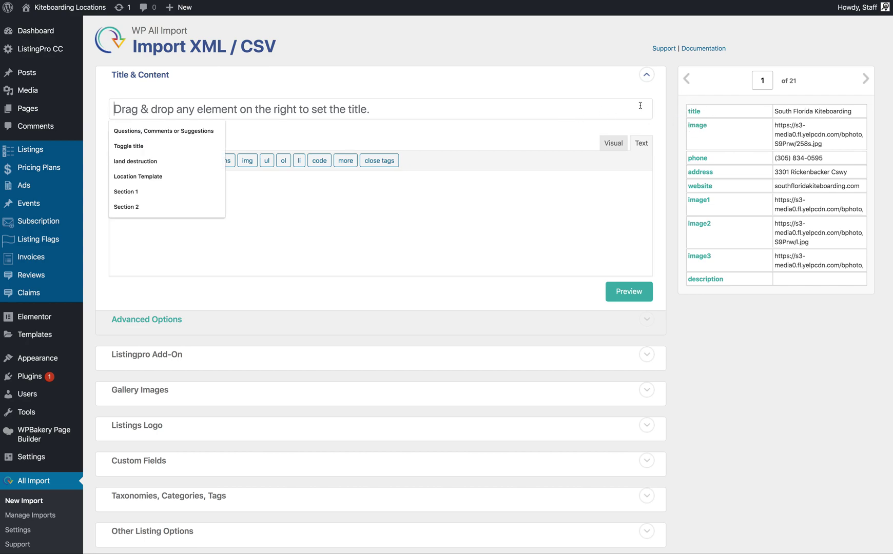
{"action": "left_click", "coordinate": [697, 113]}
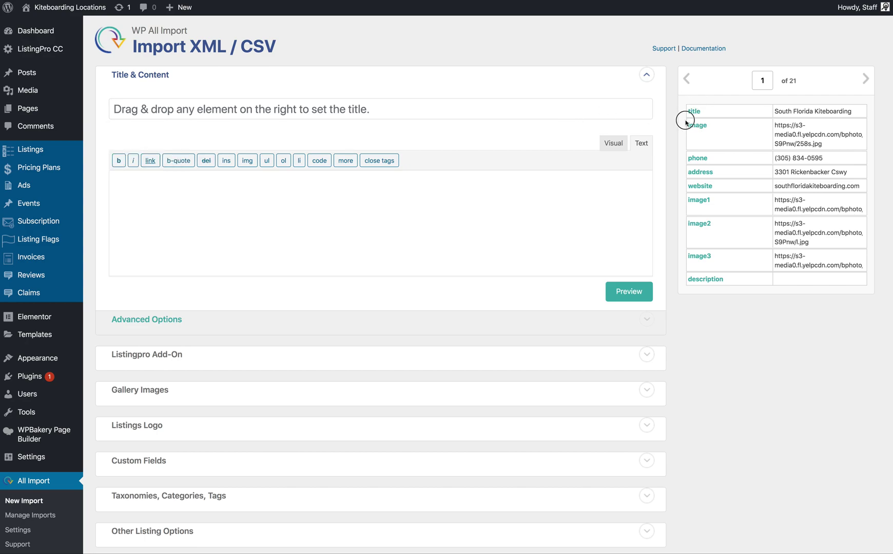
{"action": "left_click_drag", "start_coordinate": [698, 114], "coordinate": [594, 109]}
{"action": "left_click_drag", "start_coordinate": [687, 115], "coordinate": [616, 108]}
{"action": "left_click_drag", "start_coordinate": [696, 114], "coordinate": [612, 112]}
{"action": "left_click_drag", "start_coordinate": [695, 114], "coordinate": [584, 110]}
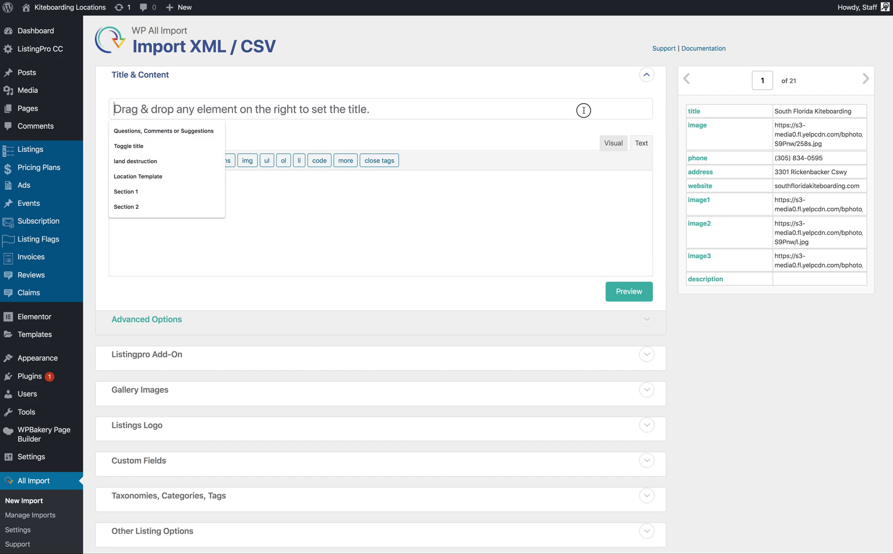
{"action": "left_click", "coordinate": [506, 190]}
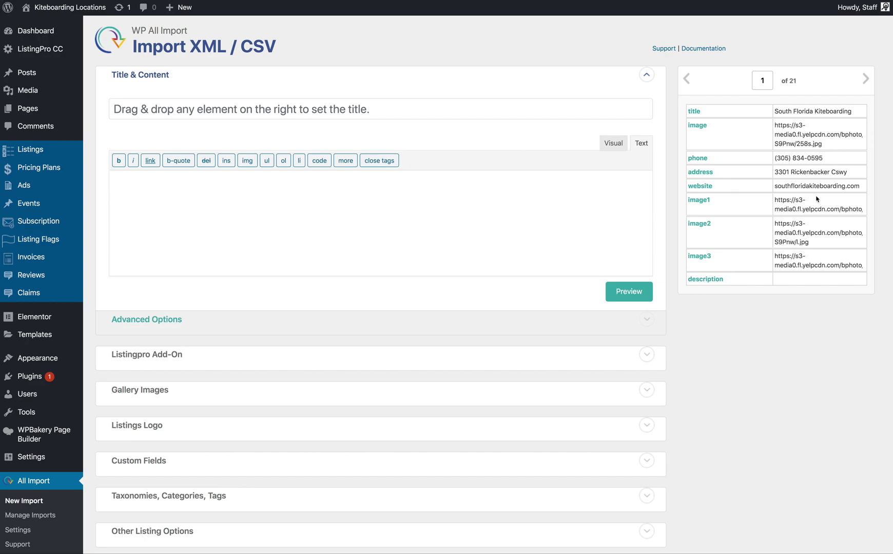
Step: Drop the title element into the Title field so it reads {title[1]}
{"action": "left_click", "coordinate": [621, 111]}
{"action": "left_click", "coordinate": [694, 112]}
{"action": "left_click", "coordinate": [695, 112]}
{"action": "left_click", "coordinate": [694, 113]}
{"action": "left_click", "coordinate": [695, 113]}
{"action": "left_click", "coordinate": [697, 115]}
{"action": "left_click", "coordinate": [612, 111]}
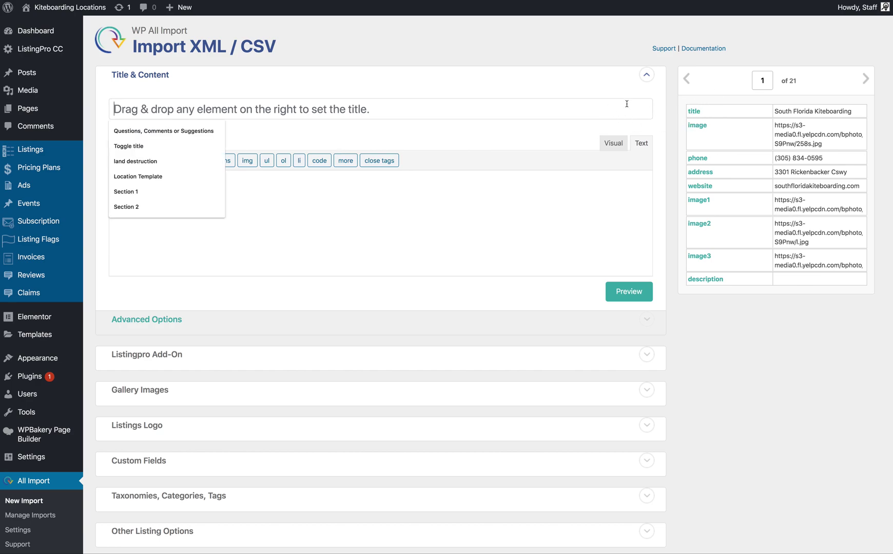
{"action": "left_click", "coordinate": [617, 91]}
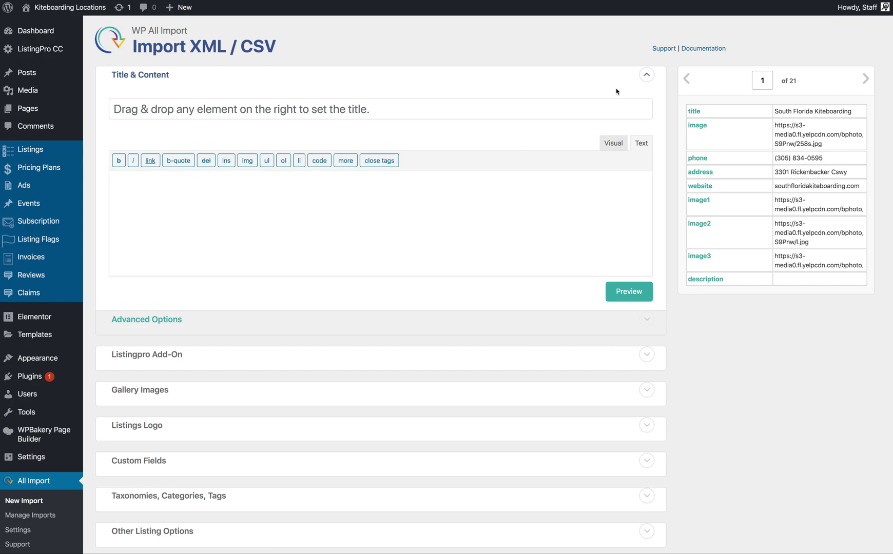
{"action": "left_click", "coordinate": [695, 112]}
{"action": "left_click", "coordinate": [695, 118]}
{"action": "right_click", "coordinate": [696, 113]}
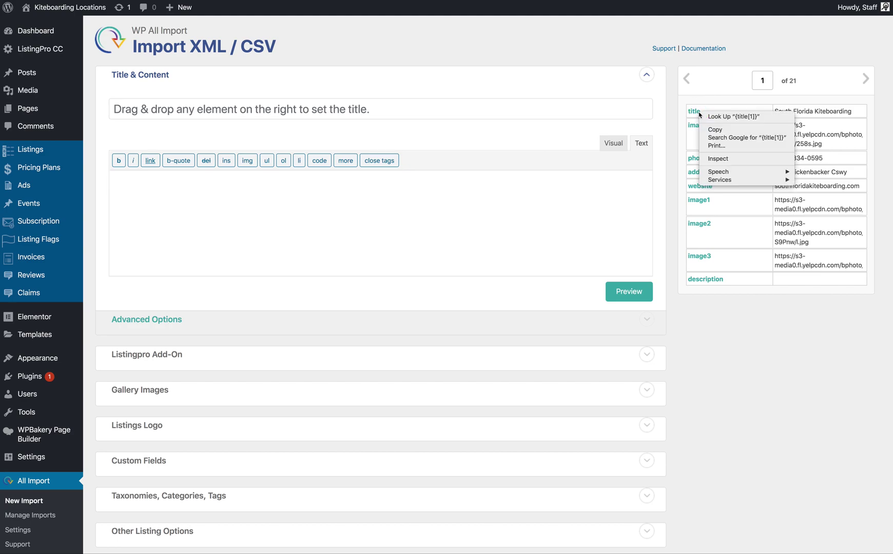
{"action": "left_click", "coordinate": [695, 112]}
{"action": "left_click", "coordinate": [696, 112]}
{"action": "right_click", "coordinate": [696, 112]}
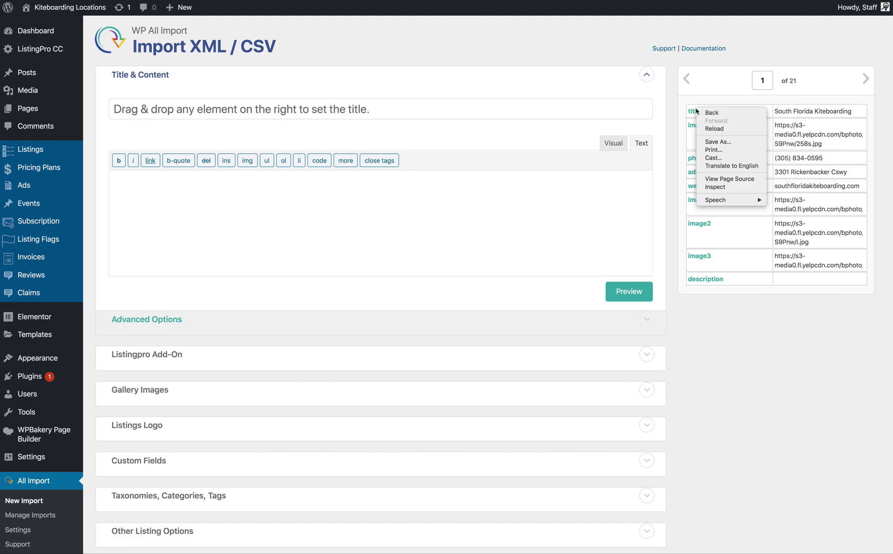
{"action": "left_click", "coordinate": [691, 113]}
{"action": "left_click", "coordinate": [690, 120]}
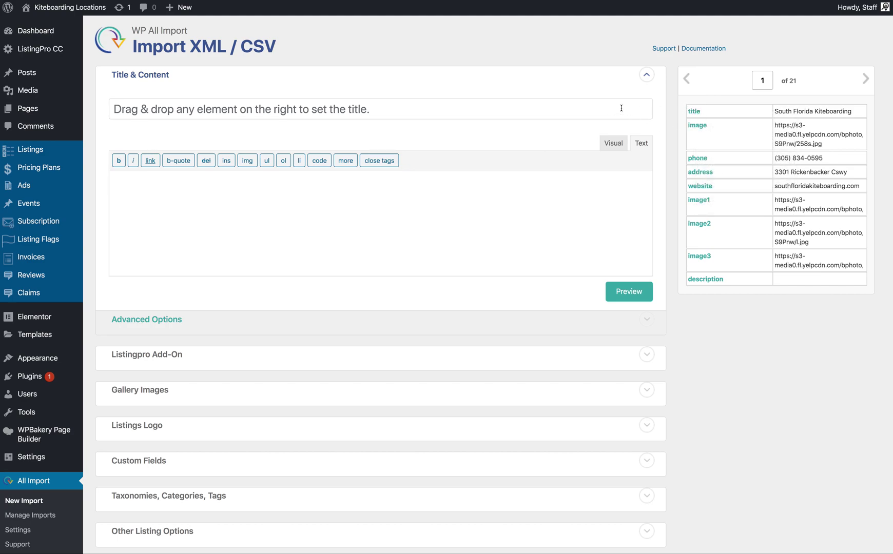
{"action": "left_click_drag", "start_coordinate": [692, 111], "coordinate": [518, 112]}
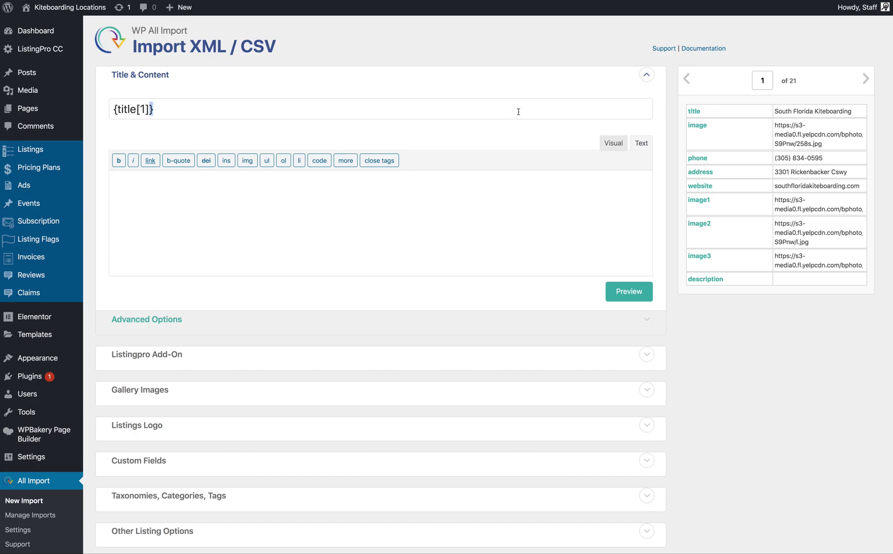
Step: Drag the description element into the post content box so it reads {description[1]}
{"action": "left_click", "coordinate": [526, 86]}
{"action": "left_click_drag", "start_coordinate": [696, 278], "coordinate": [454, 209]}
{"action": "left_click", "coordinate": [689, 279]}
{"action": "left_click", "coordinate": [689, 281]}
{"action": "left_click_drag", "start_coordinate": [709, 280], "coordinate": [614, 242]}
{"action": "left_click_drag", "start_coordinate": [720, 282], "coordinate": [585, 230]}
{"action": "left_click_drag", "start_coordinate": [706, 280], "coordinate": [579, 231]}
{"action": "left_click_drag", "start_coordinate": [693, 280], "coordinate": [565, 217]}
{"action": "left_click_drag", "start_coordinate": [718, 278], "coordinate": [527, 236]}
{"action": "left_click_drag", "start_coordinate": [702, 279], "coordinate": [430, 193]}
{"action": "left_click_drag", "start_coordinate": [693, 279], "coordinate": [440, 200]}
{"action": "left_click_drag", "start_coordinate": [707, 279], "coordinate": [473, 220]}
{"action": "left_click_drag", "start_coordinate": [694, 279], "coordinate": [523, 253]}
{"action": "left_click_drag", "start_coordinate": [696, 286], "coordinate": [455, 230]}
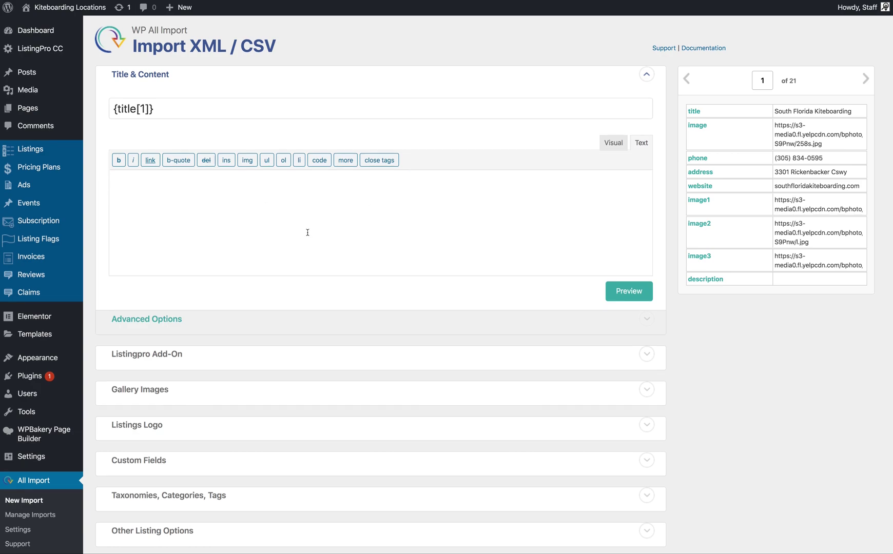
{"action": "scroll", "coordinate": [305, 233], "scroll_direction": "down", "scroll_amount": 2}
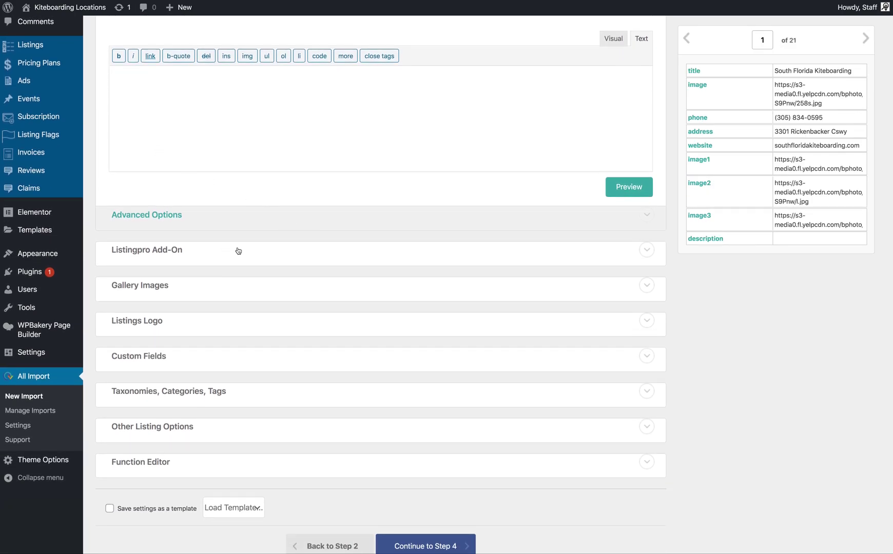
{"action": "left_click_drag", "start_coordinate": [717, 242], "coordinate": [402, 108]}
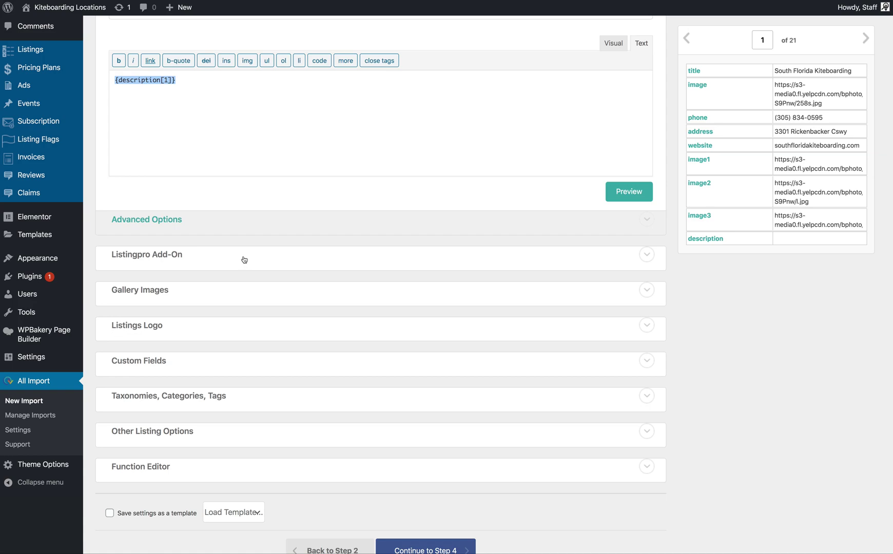
Step: Expand the Listingpro Add-On fields and drag the phone element into the Phone field
{"action": "left_click", "coordinate": [646, 255]}
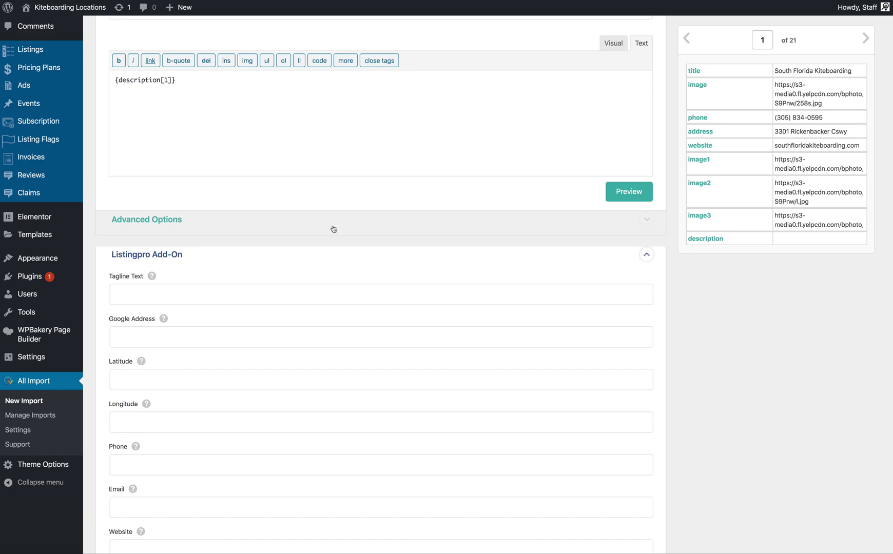
{"action": "scroll", "coordinate": [329, 229], "scroll_direction": "down", "scroll_amount": 2}
{"action": "scroll", "coordinate": [158, 240], "scroll_direction": "down", "scroll_amount": 2}
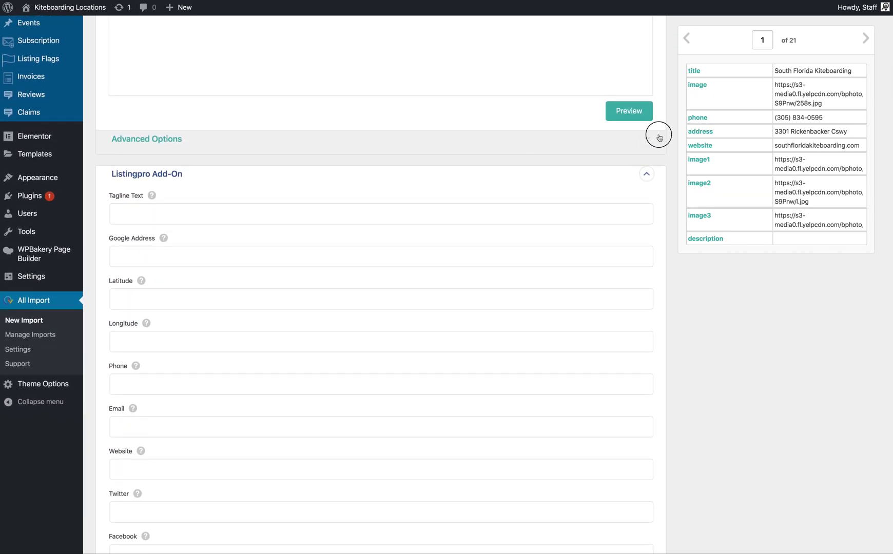
{"action": "left_click", "coordinate": [138, 383]}
{"action": "left_click_drag", "start_coordinate": [699, 118], "coordinate": [215, 385]}
Step: Back at the top, select the word 'title' in the listing title field
{"action": "scroll", "coordinate": [170, 371], "scroll_direction": "up", "scroll_amount": 4}
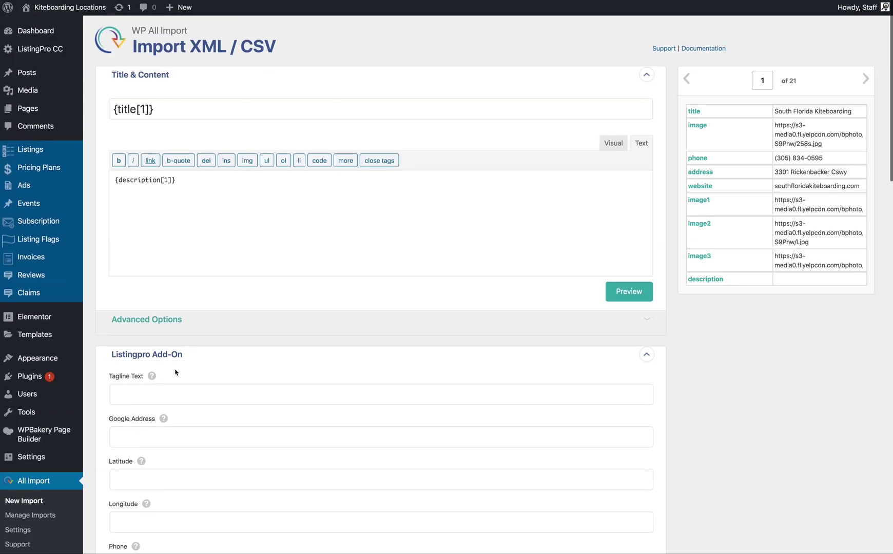
{"action": "left_click", "coordinate": [177, 180]}
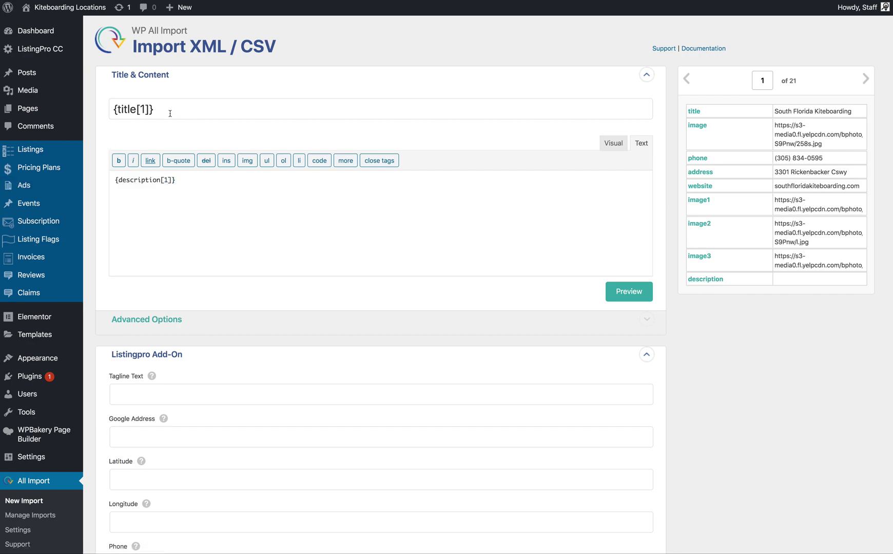
{"action": "double_click", "coordinate": [130, 110]}
{"action": "type", "text": "phonew"}
{"action": "key", "text": "BackSpace"}
{"action": "scroll", "coordinate": [144, 110], "scroll_direction": "down", "scroll_amount": 1}
{"action": "triple_click", "coordinate": [145, 110]}
{"action": "key", "text": "ctrl+c"}
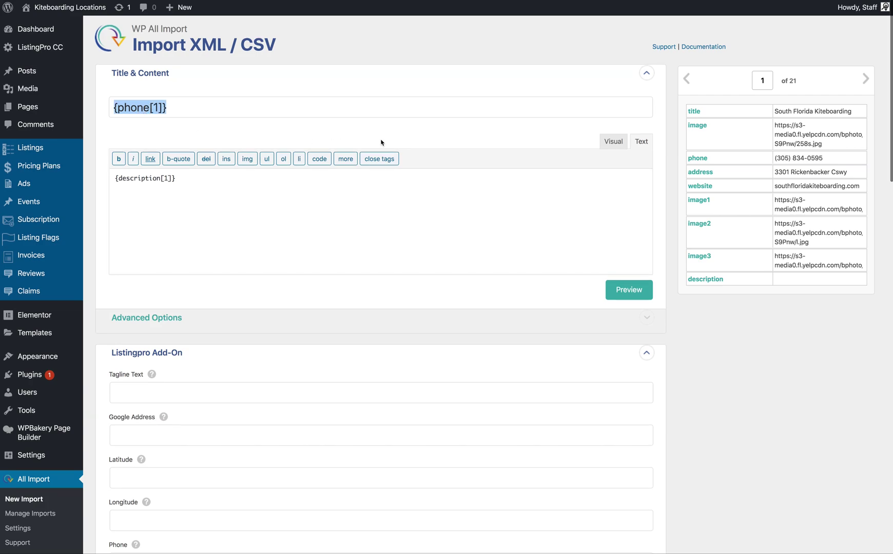
{"action": "scroll", "coordinate": [221, 104], "scroll_direction": "up", "scroll_amount": 1}
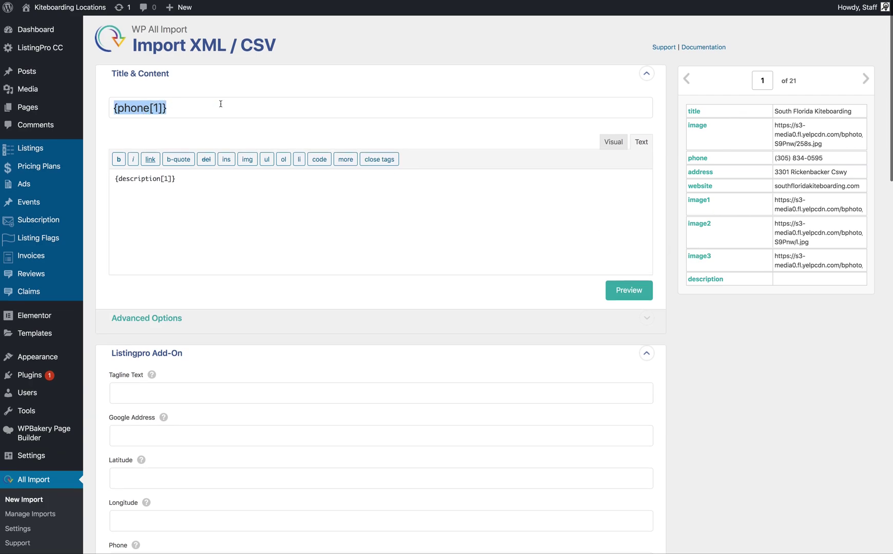
{"action": "scroll", "coordinate": [171, 108], "scroll_direction": "up", "scroll_amount": 1}
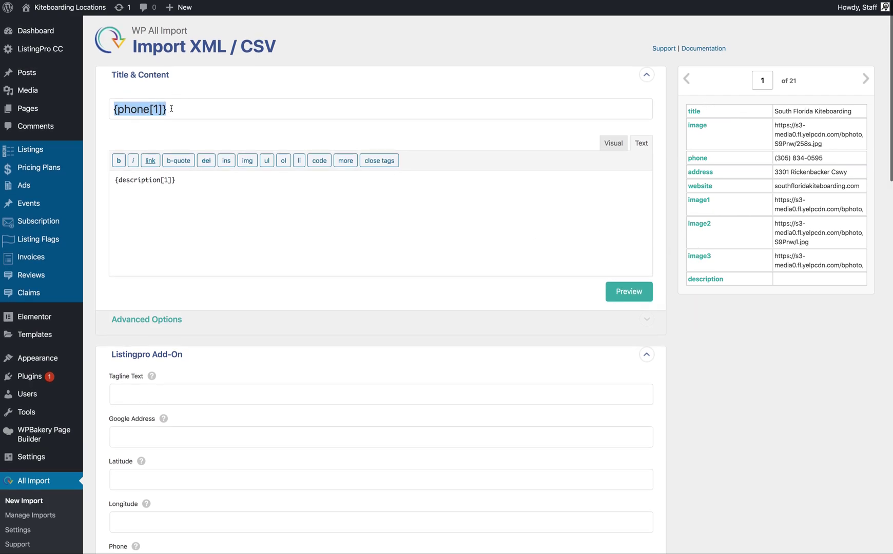
{"action": "left_click", "coordinate": [172, 109]}
{"action": "double_click", "coordinate": [120, 109]}
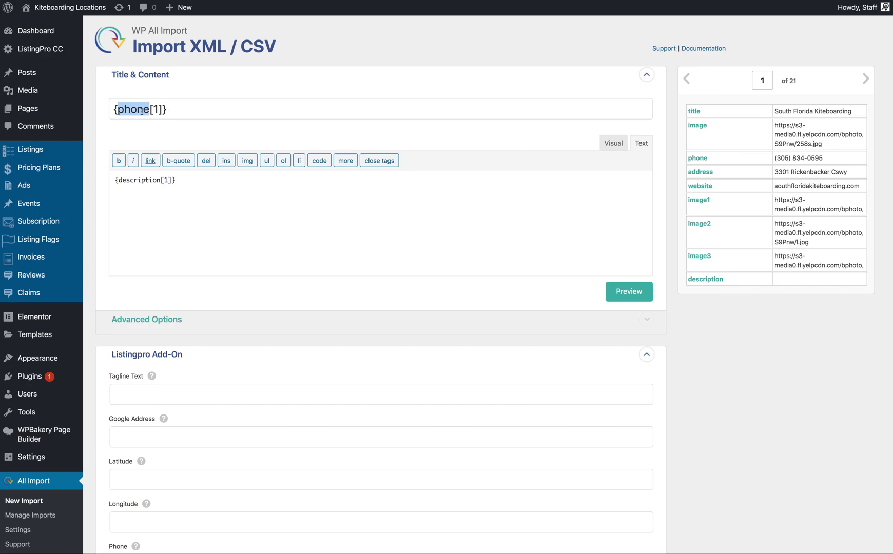
{"action": "type", "text": "title"}
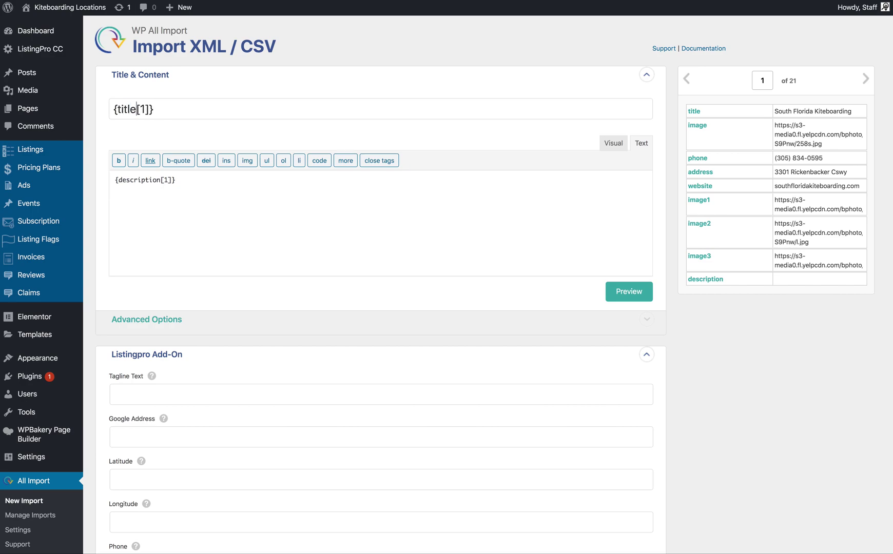
{"action": "scroll", "coordinate": [759, 169], "scroll_direction": "down", "scroll_amount": 5}
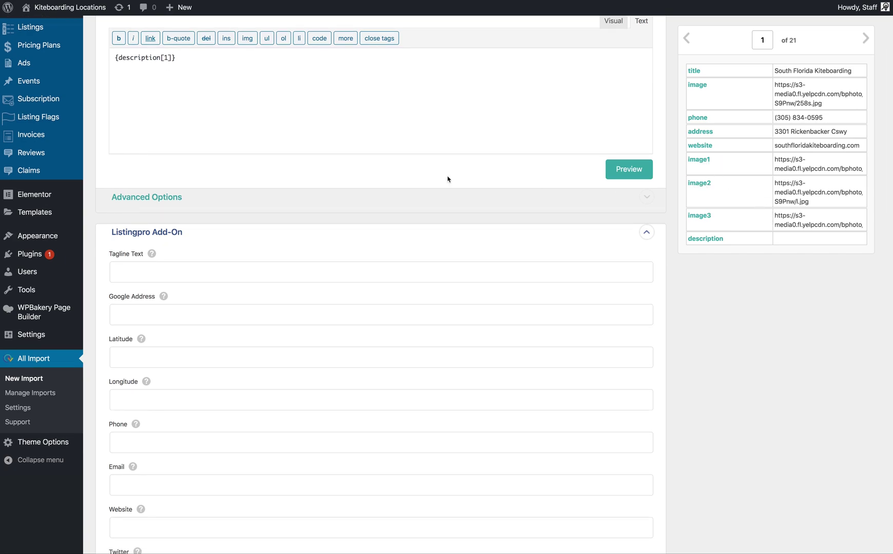
{"action": "scroll", "coordinate": [448, 176], "scroll_direction": "up", "scroll_amount": 5}
{"action": "scroll", "coordinate": [449, 178], "scroll_direction": "down", "scroll_amount": 5}
{"action": "scroll", "coordinate": [449, 178], "scroll_direction": "down", "scroll_amount": 5}
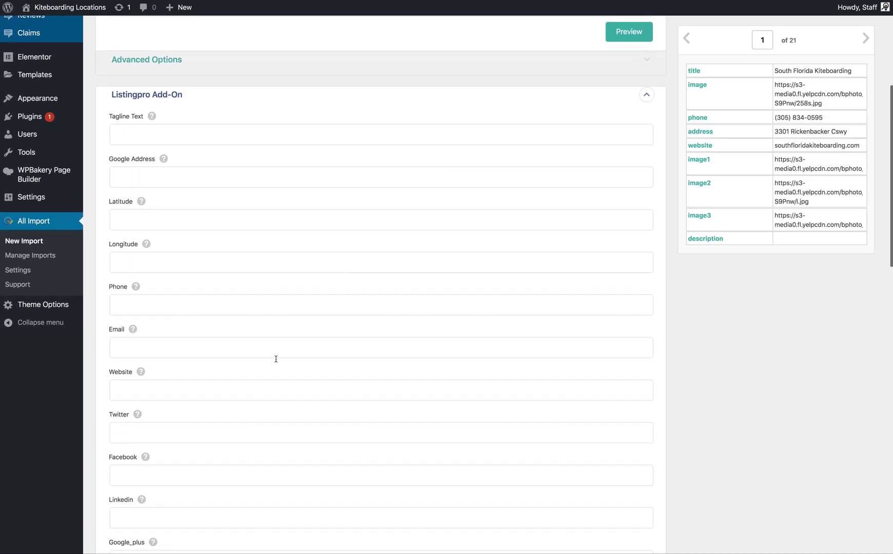
Step: Scroll past the Email and Website fields and expand the Gallery Images options
{"action": "left_click", "coordinate": [224, 346]}
{"action": "scroll", "coordinate": [228, 348], "scroll_direction": "down", "scroll_amount": 2}
{"action": "left_click", "coordinate": [210, 335]}
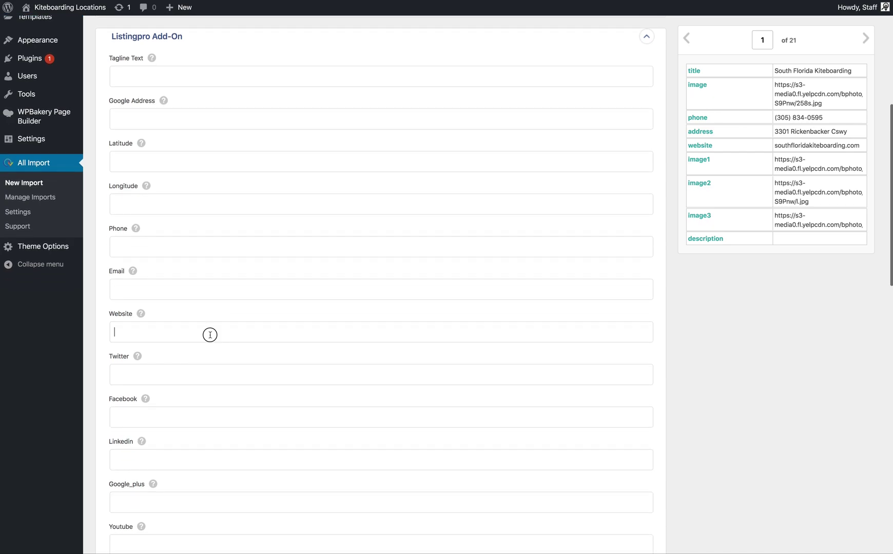
{"action": "scroll", "coordinate": [215, 332], "scroll_direction": "down", "scroll_amount": 10}
{"action": "scroll", "coordinate": [216, 334], "scroll_direction": "down", "scroll_amount": 15}
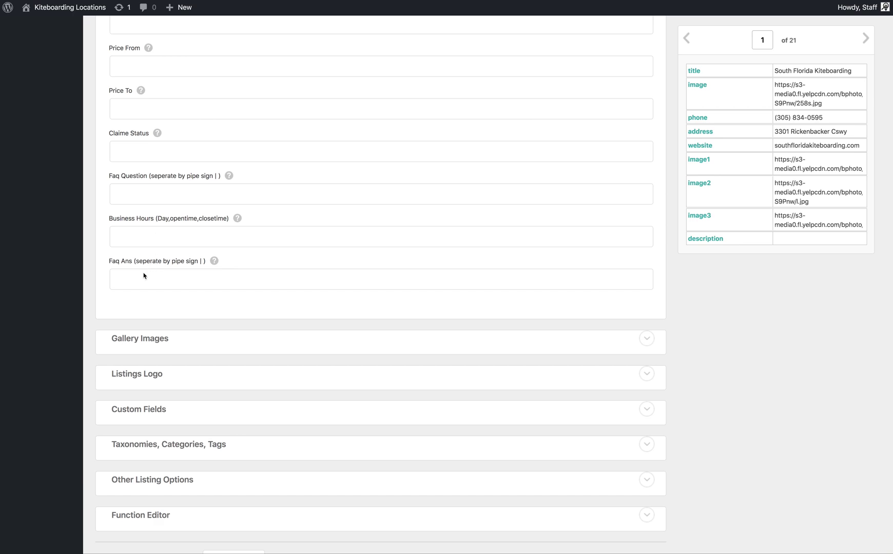
{"action": "scroll", "coordinate": [213, 308], "scroll_direction": "down", "scroll_amount": 1}
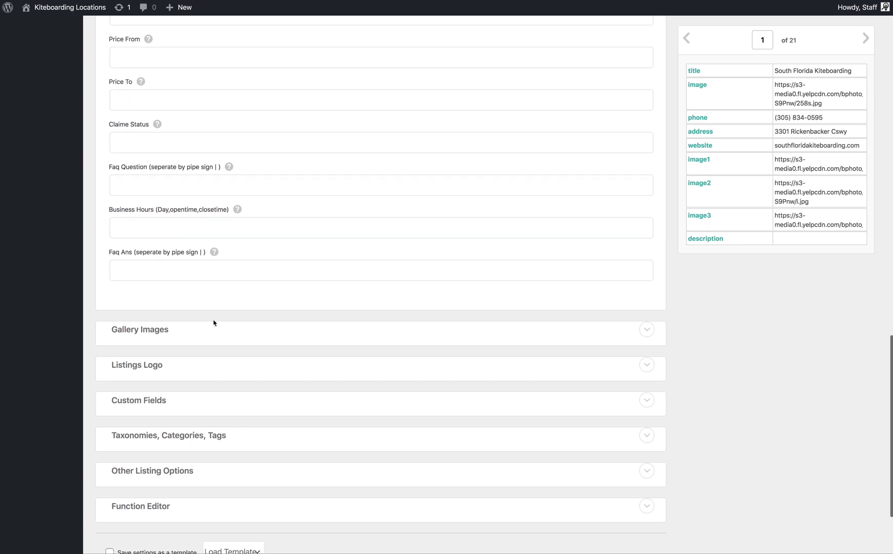
{"action": "left_click", "coordinate": [189, 334]}
{"action": "scroll", "coordinate": [191, 334], "scroll_direction": "down", "scroll_amount": 3}
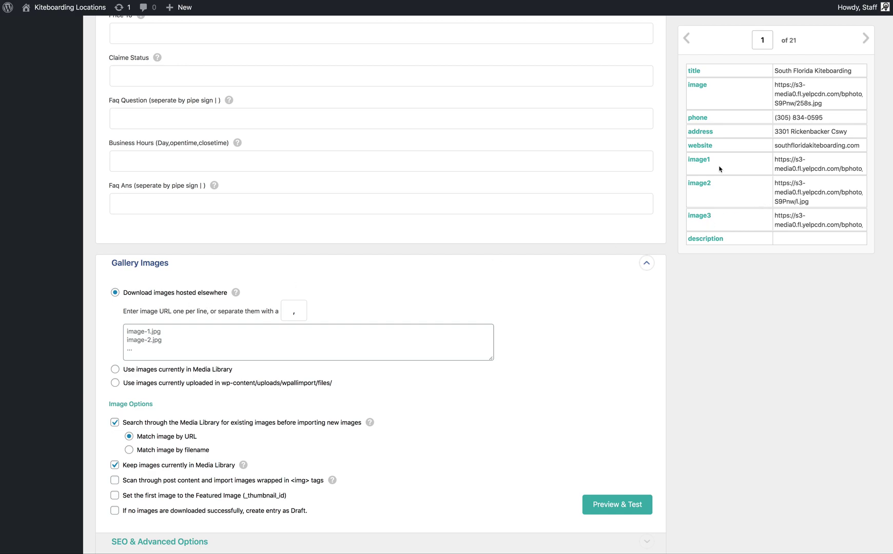
Step: Paste two entries into the image URL list and edit them to {image[1]},{image[2]}
{"action": "left_click", "coordinate": [144, 339]}
{"action": "key", "text": "ctrl+v"}
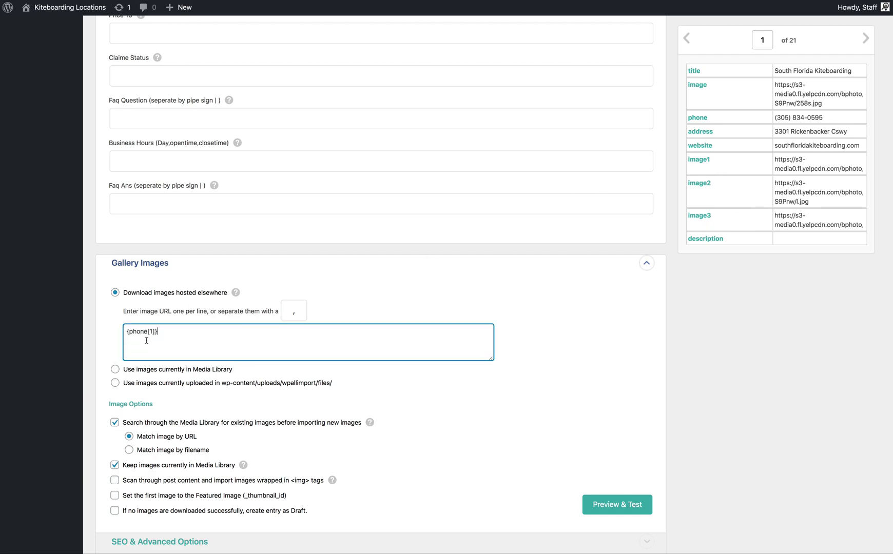
{"action": "double_click", "coordinate": [143, 332]}
{"action": "type", "text": "image"}
{"action": "key", "text": "ctrl+v"}
{"action": "double_click", "coordinate": [171, 331]}
{"action": "type", "text": "image"}
{"action": "double_click", "coordinate": [180, 332]}
{"action": "type", "text": "2"}
Step: Drag the image3 element into the image URL list, adding {image3[1]}
{"action": "left_click_drag", "start_coordinate": [701, 216], "coordinate": [302, 328]}
{"action": "left_click_drag", "start_coordinate": [694, 219], "coordinate": [372, 335]}
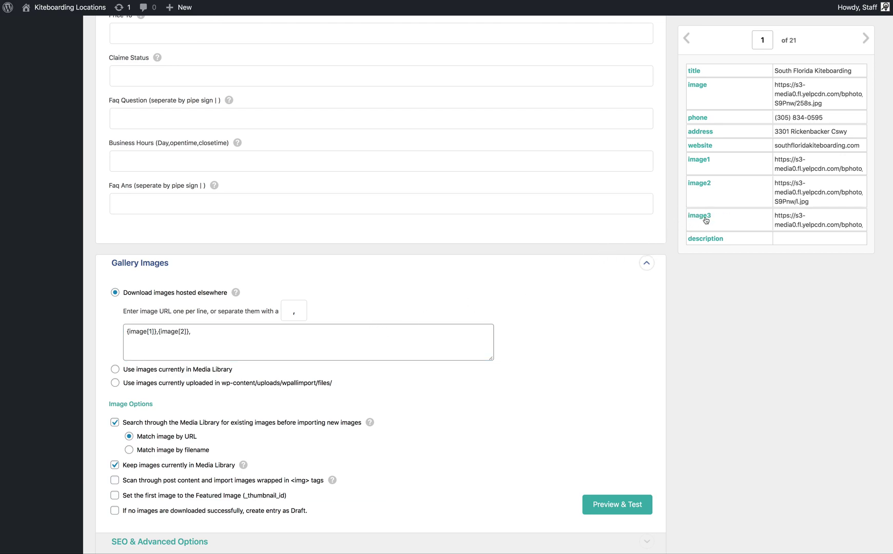
{"action": "left_click", "coordinate": [703, 220]}
Step: Edit the gallery image URL list to {image1[1]},{image2[1]},{image3[1]}
{"action": "left_click_drag", "start_coordinate": [702, 219], "coordinate": [327, 341]}
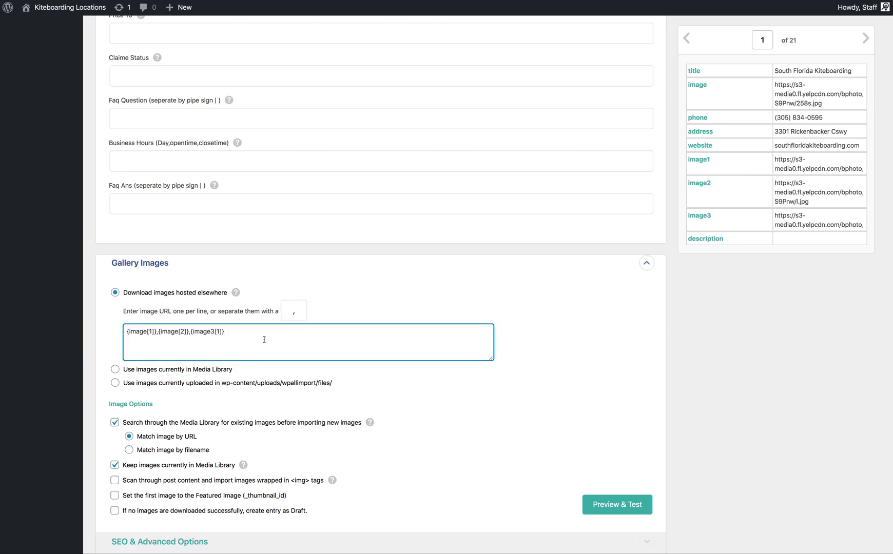
{"action": "double_click", "coordinate": [181, 331]}
{"action": "type", "text": "1"}
{"action": "double_click", "coordinate": [150, 332]}
{"action": "key", "text": "Right"}
{"action": "left_click", "coordinate": [147, 331]}
{"action": "type", "text": "1"}
{"action": "left_click", "coordinate": [182, 331]}
{"action": "type", "text": "2"}
{"action": "double_click", "coordinate": [149, 331]}
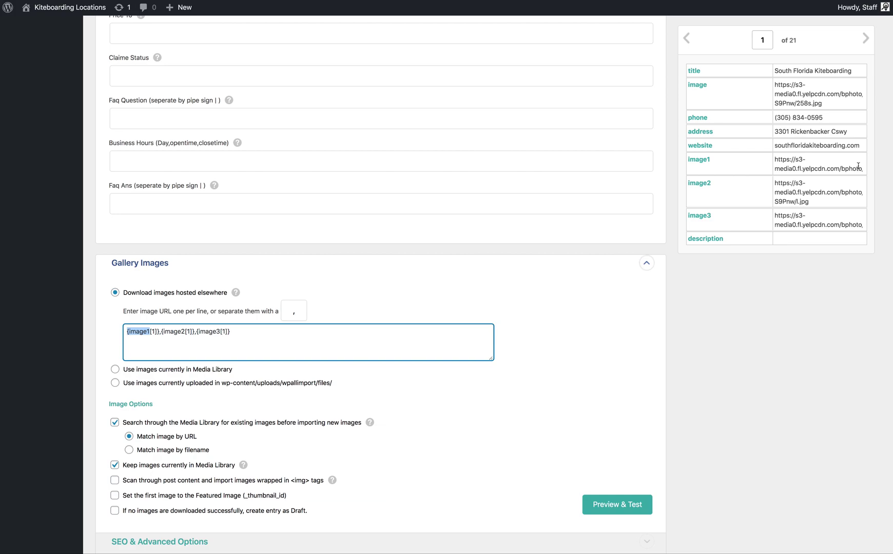
{"action": "double_click", "coordinate": [190, 332]}
{"action": "scroll", "coordinate": [203, 326], "scroll_direction": "down", "scroll_amount": 4}
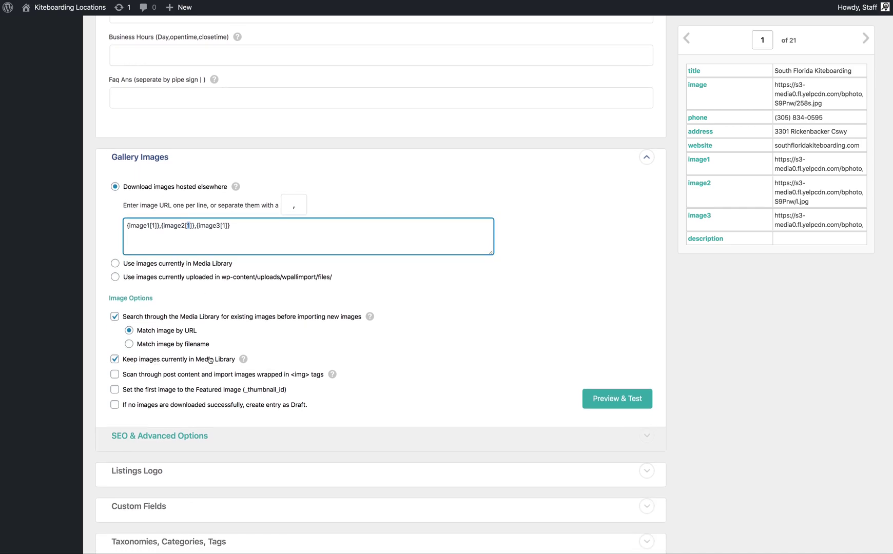
Step: Tick 'Set the first image to the Featured Image'
{"action": "scroll", "coordinate": [193, 374], "scroll_direction": "down", "scroll_amount": 2}
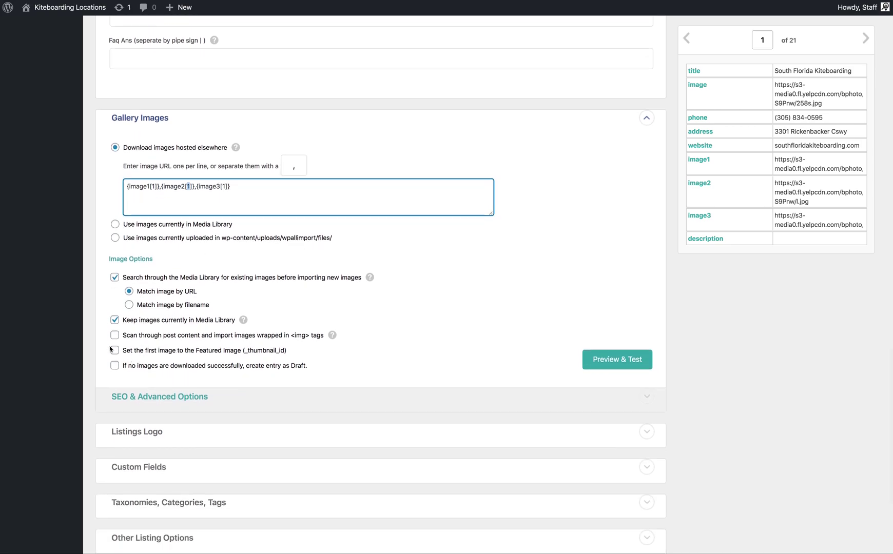
{"action": "left_click", "coordinate": [121, 352]}
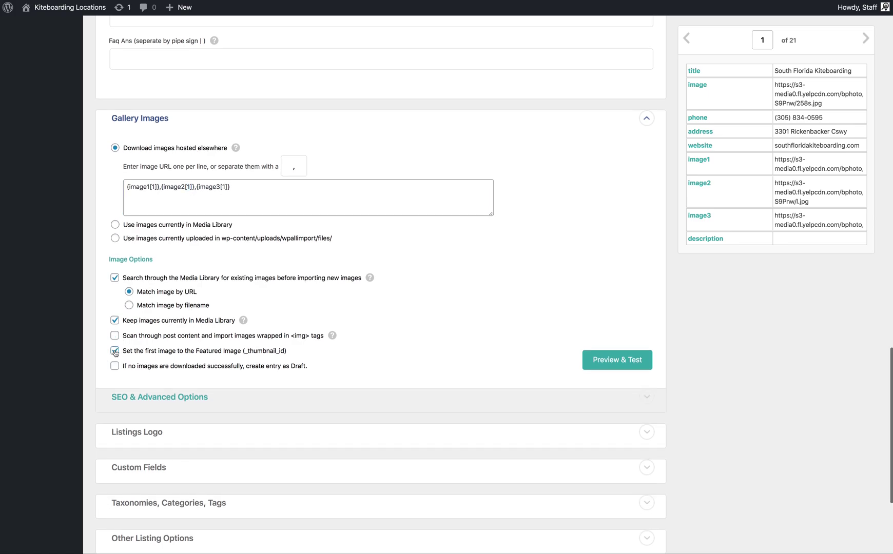
{"action": "scroll", "coordinate": [179, 348], "scroll_direction": "down", "scroll_amount": 5}
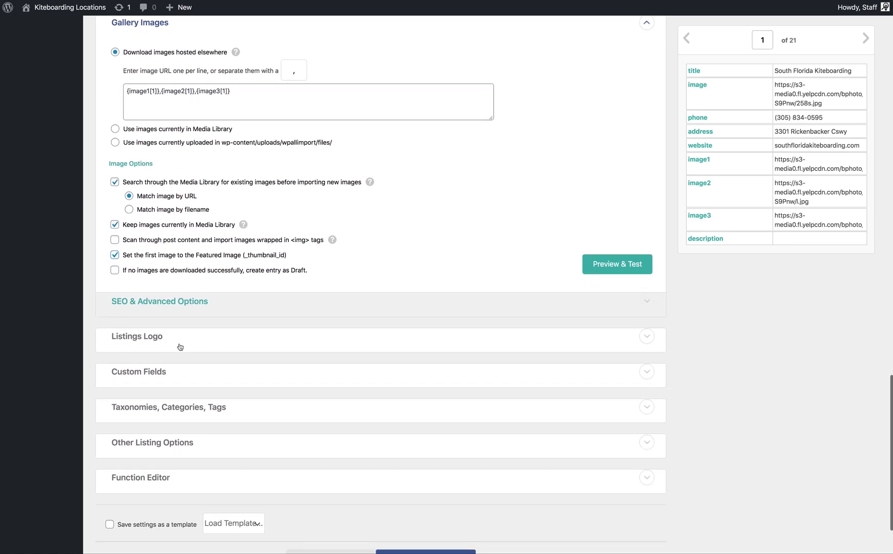
Step: Review the Listings Logo, Custom Fields and Taxonomies, Categories, Tags sections, then continue to step 4
{"action": "left_click", "coordinate": [168, 346]}
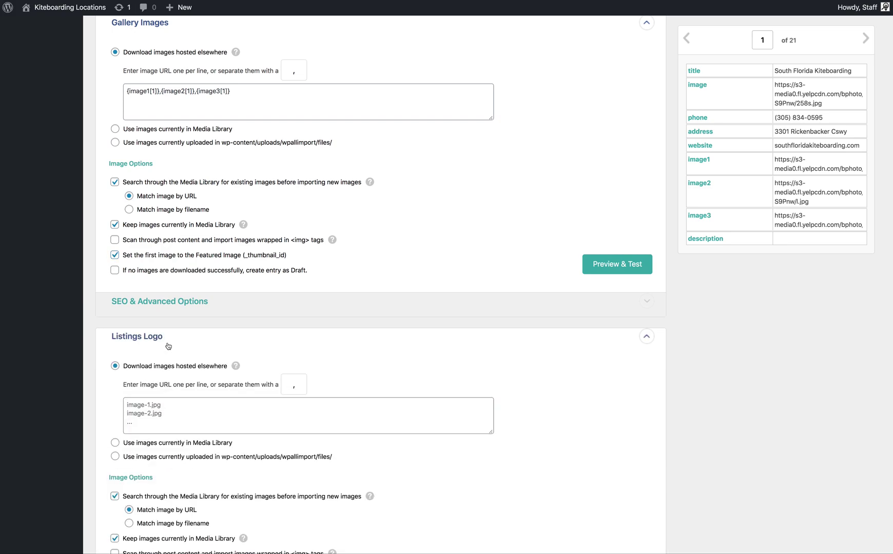
{"action": "scroll", "coordinate": [170, 359], "scroll_direction": "down", "scroll_amount": 8}
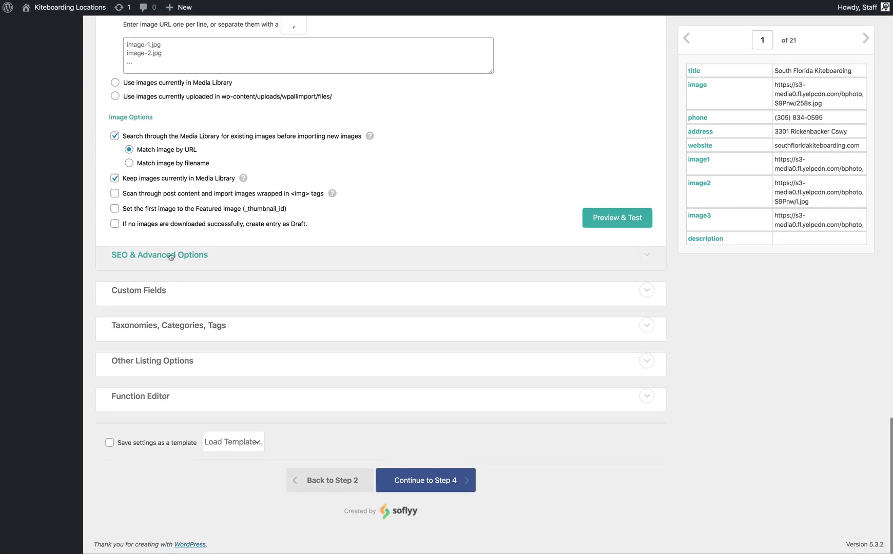
{"action": "left_click", "coordinate": [165, 291]}
{"action": "scroll", "coordinate": [165, 291], "scroll_direction": "down", "scroll_amount": 5}
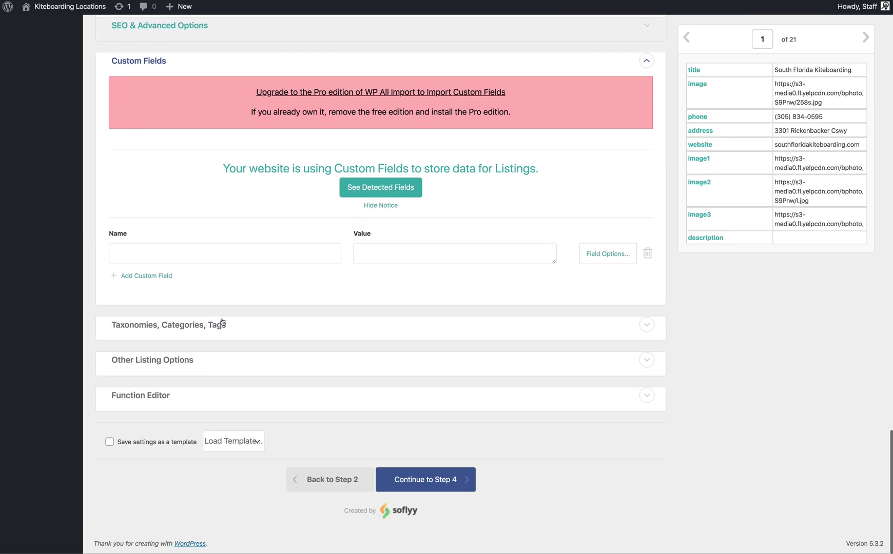
{"action": "left_click", "coordinate": [234, 328]}
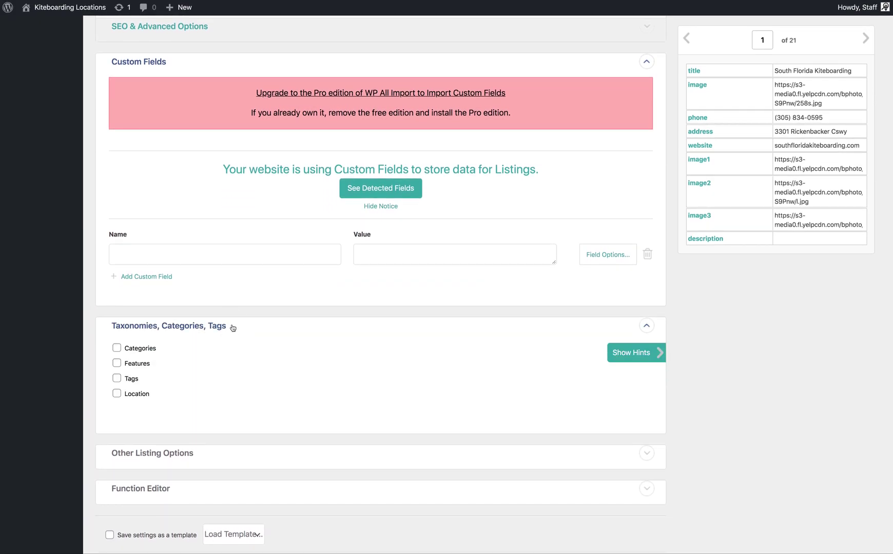
{"action": "scroll", "coordinate": [230, 326], "scroll_direction": "down", "scroll_amount": 1}
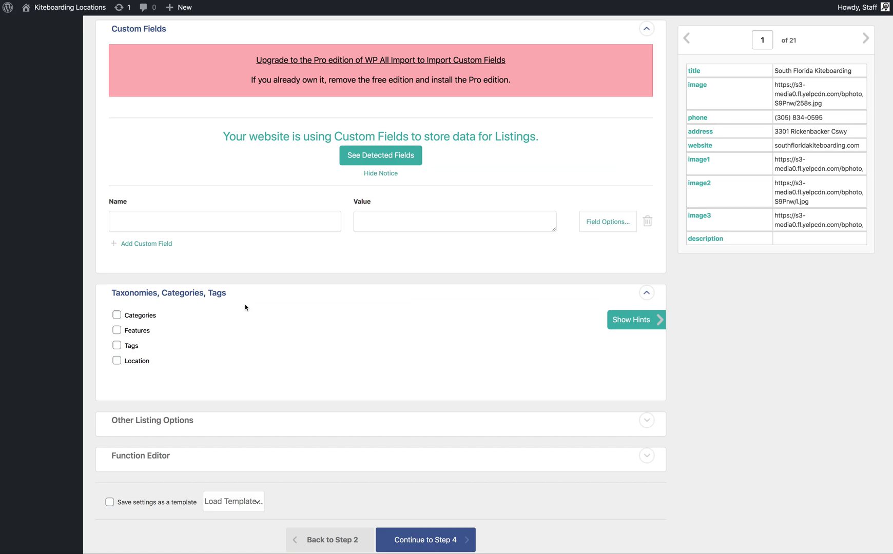
{"action": "scroll", "coordinate": [244, 307], "scroll_direction": "down", "scroll_amount": 1}
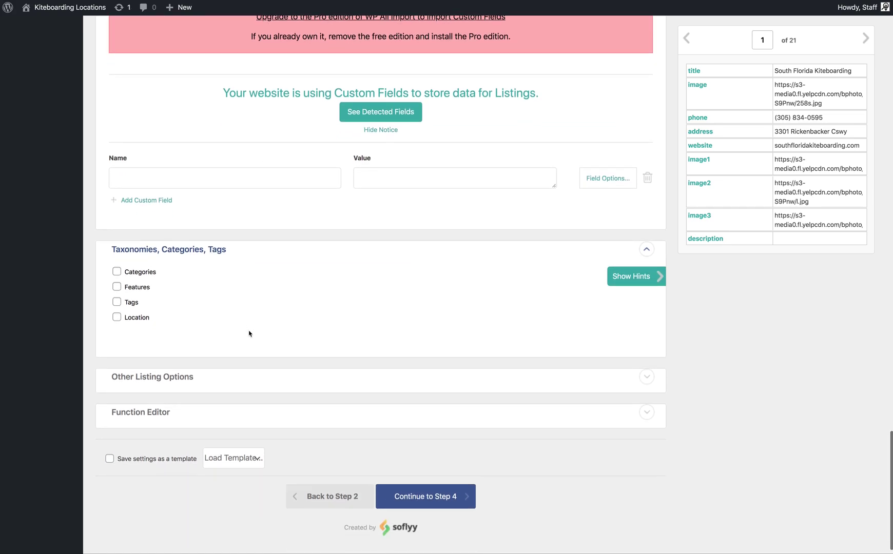
{"action": "scroll", "coordinate": [368, 369], "scroll_direction": "down", "scroll_amount": 1}
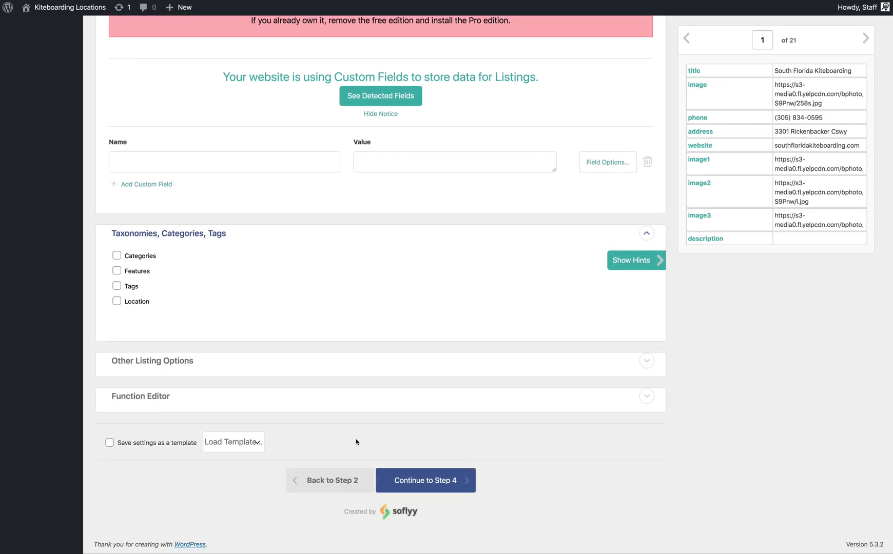
{"action": "left_click", "coordinate": [426, 482]}
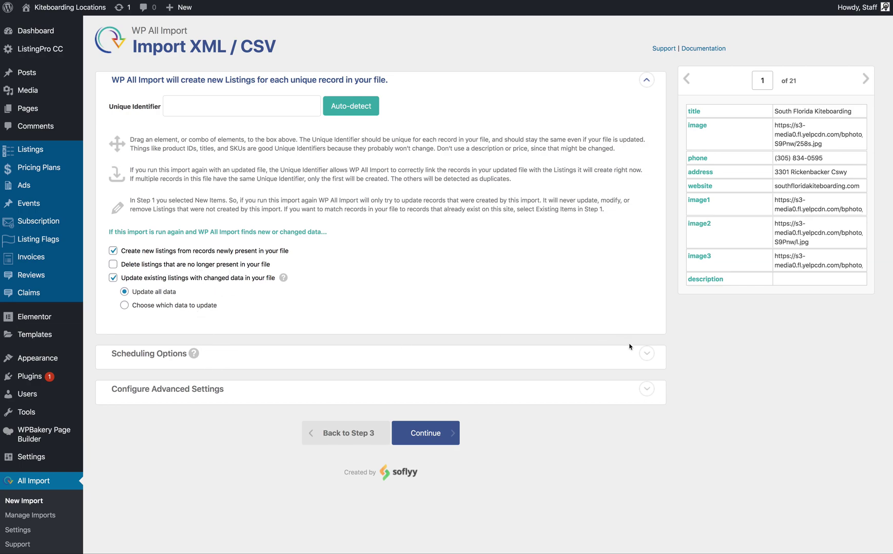
Step: Expand Configure Advanced Settings, review the 20-records-per-iteration options, and try continuing past step 4
{"action": "left_click", "coordinate": [645, 388]}
{"action": "left_click", "coordinate": [645, 388]}
{"action": "left_click", "coordinate": [646, 390]}
{"action": "left_click", "coordinate": [646, 394]}
{"action": "left_click", "coordinate": [645, 392]}
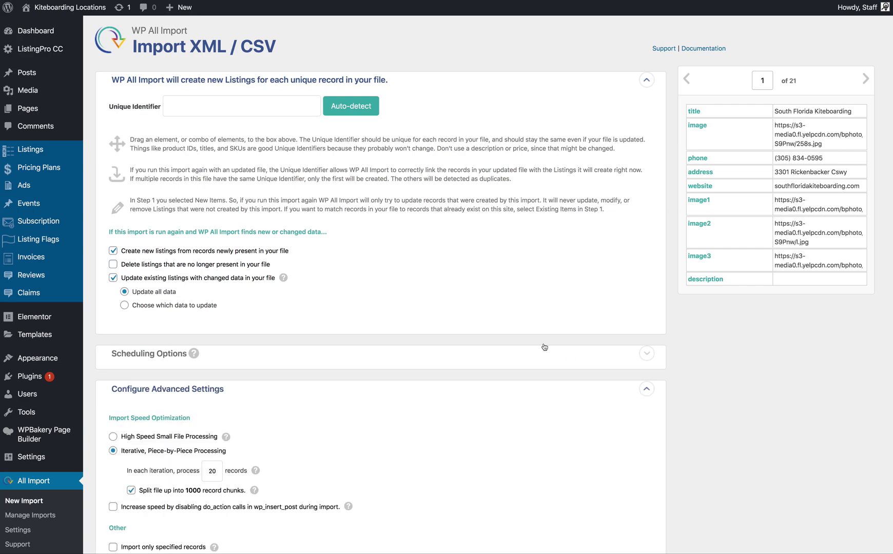
{"action": "scroll", "coordinate": [516, 330], "scroll_direction": "down", "scroll_amount": 2}
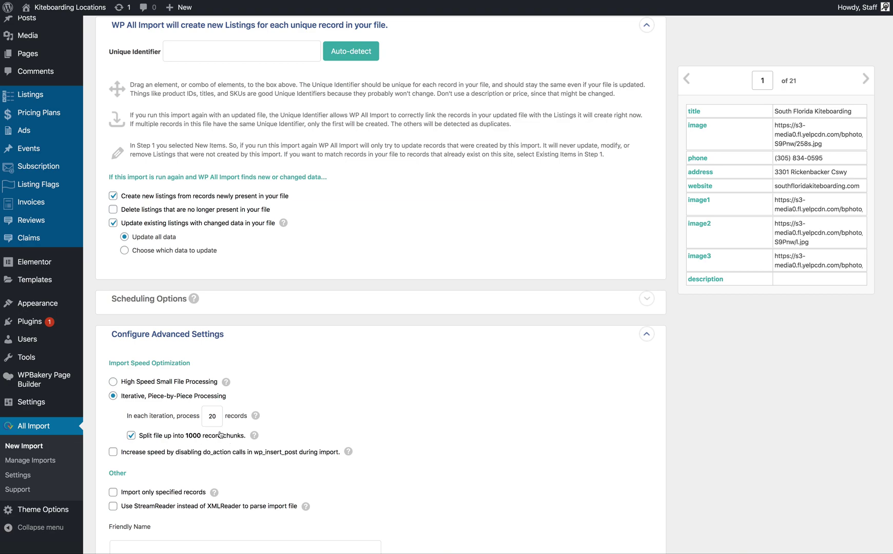
{"action": "scroll", "coordinate": [221, 436], "scroll_direction": "down", "scroll_amount": 5}
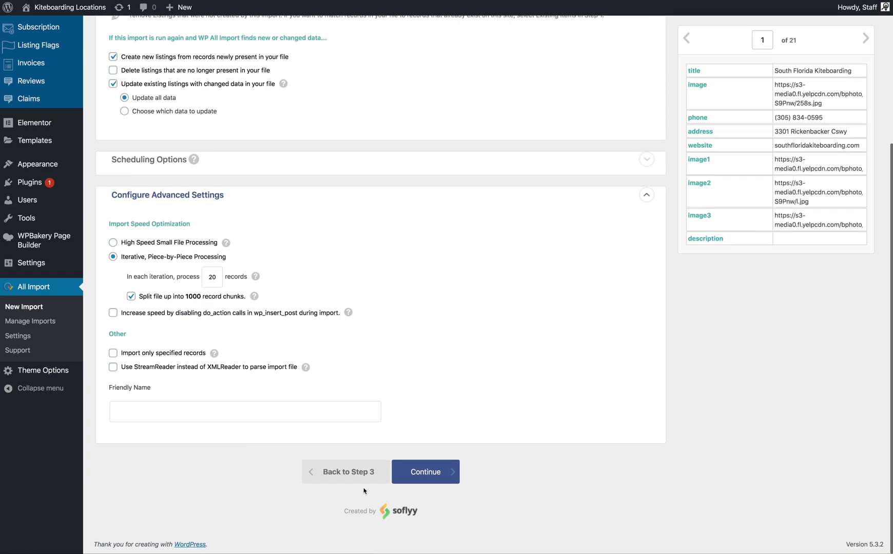
{"action": "left_click", "coordinate": [423, 473]}
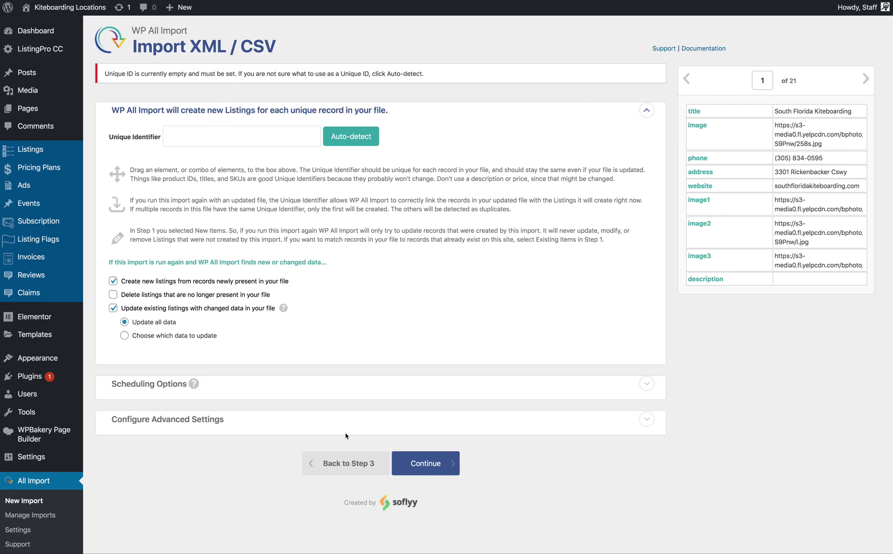
Step: Go back to import step 3 and move on to step 4 again
{"action": "left_click", "coordinate": [349, 462]}
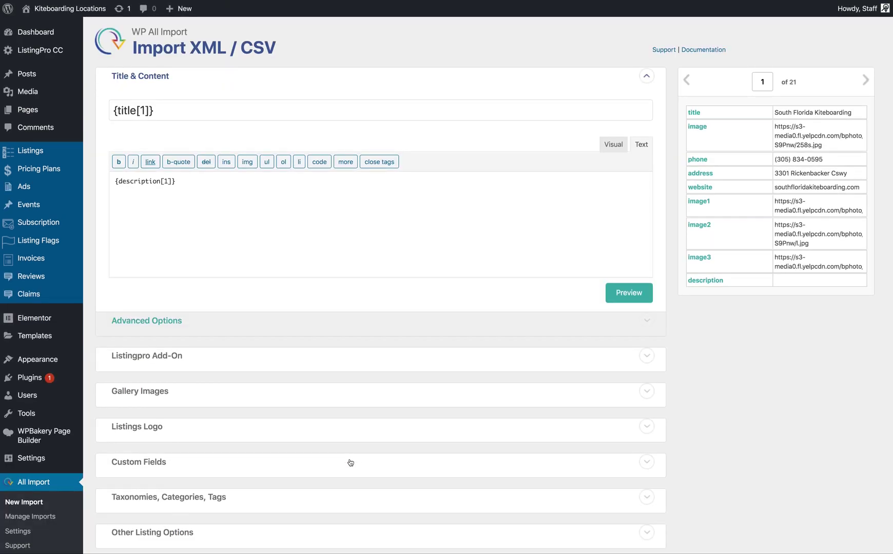
{"action": "scroll", "coordinate": [350, 463], "scroll_direction": "down", "scroll_amount": 5}
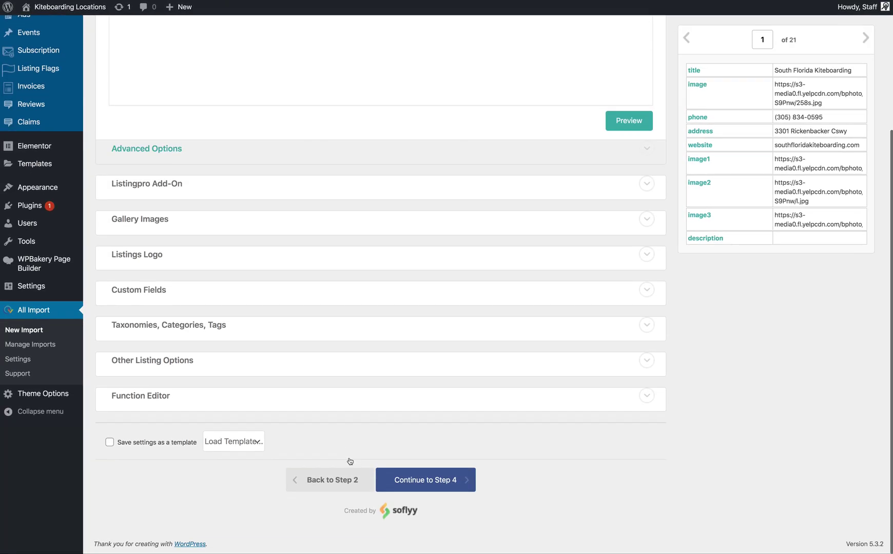
{"action": "left_click", "coordinate": [424, 484]}
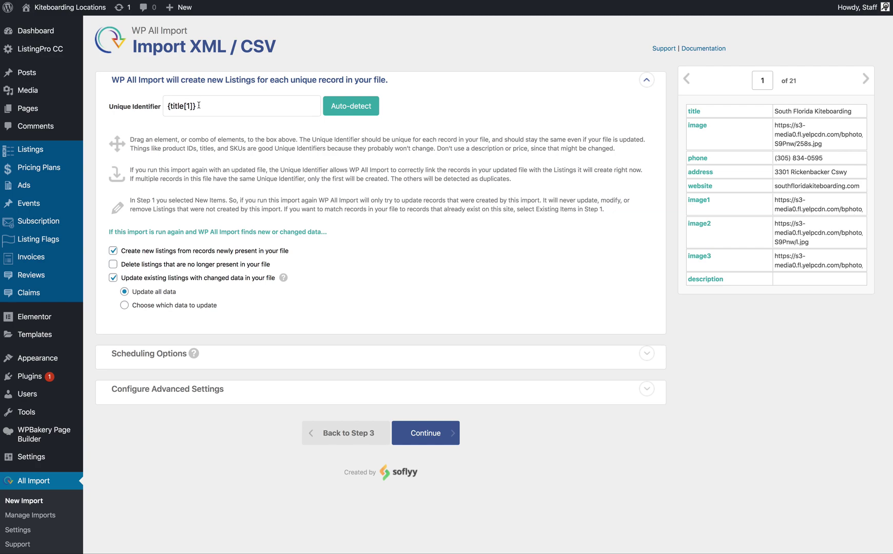
Step: Select the {title[1]} Unique Identifier value and try Auto-detect
{"action": "left_click_drag", "start_coordinate": [220, 107], "coordinate": [151, 110]}
{"action": "left_click", "coordinate": [342, 110]}
{"action": "scroll", "coordinate": [266, 108], "scroll_direction": "down", "scroll_amount": 1}
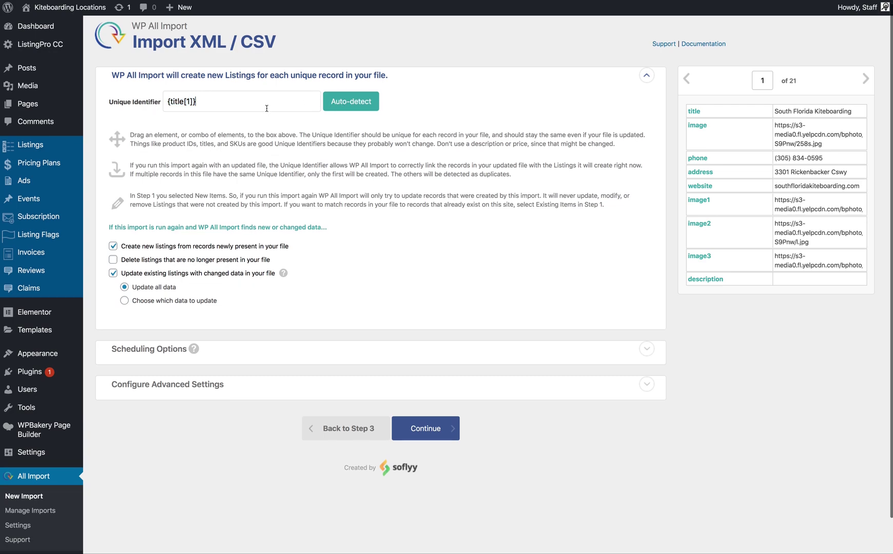
{"action": "scroll", "coordinate": [187, 93], "scroll_direction": "down", "scroll_amount": 1}
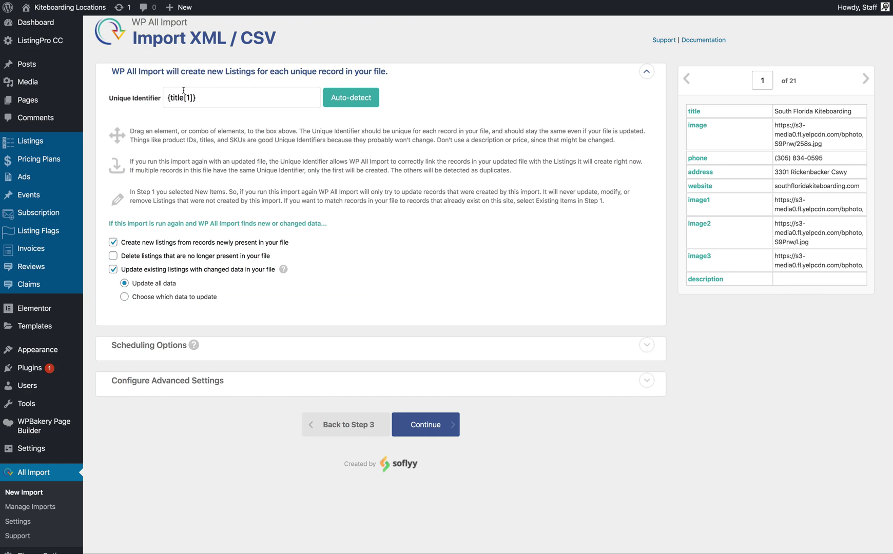
{"action": "scroll", "coordinate": [184, 90], "scroll_direction": "up", "scroll_amount": 2}
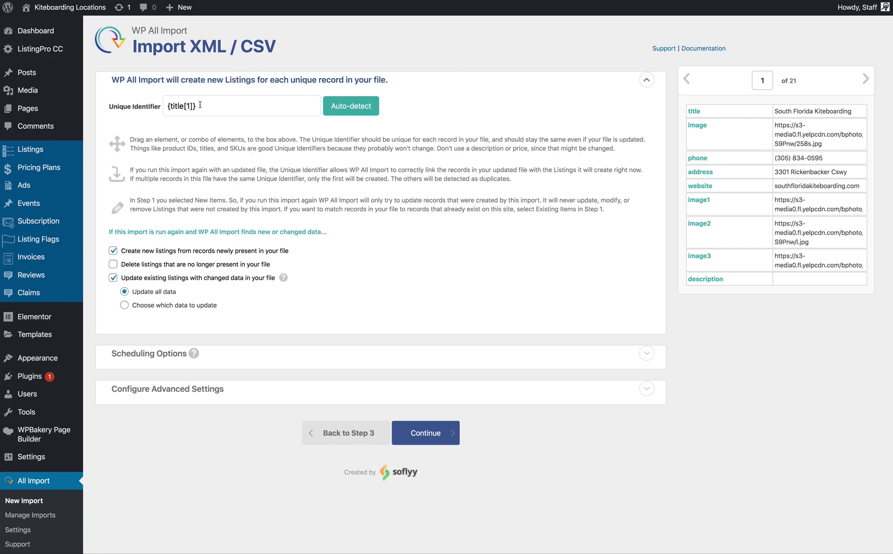
Step: Check the {title[1]} identifier against the first record's title in the preview
{"action": "left_click_drag", "start_coordinate": [200, 104], "coordinate": [164, 105]}
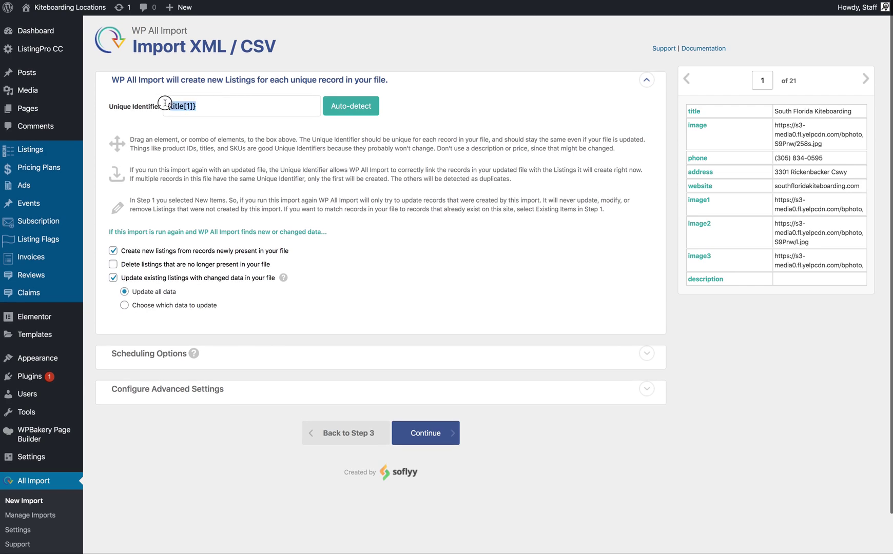
{"action": "scroll", "coordinate": [147, 104], "scroll_direction": "down", "scroll_amount": 1}
{"action": "scroll", "coordinate": [353, 105], "scroll_direction": "up", "scroll_amount": 1}
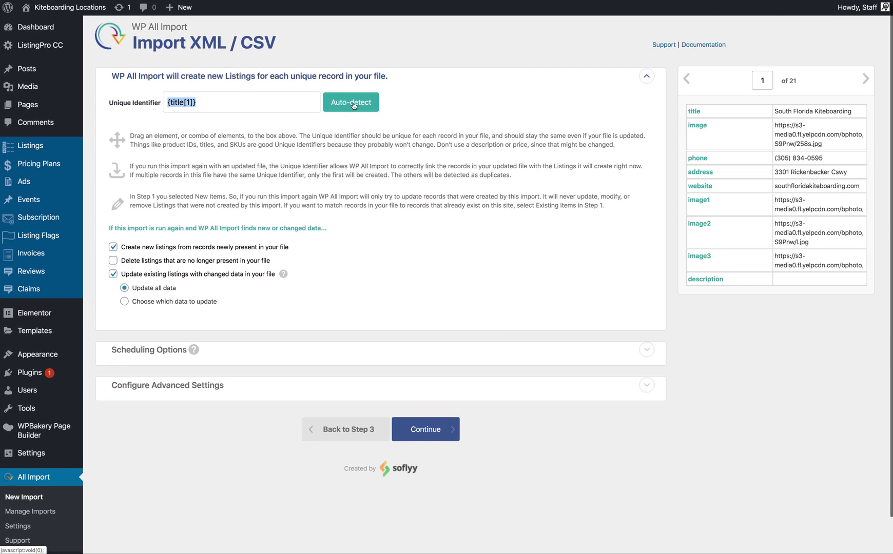
{"action": "scroll", "coordinate": [853, 111], "scroll_direction": "up", "scroll_amount": 1}
{"action": "left_click_drag", "start_coordinate": [853, 110], "coordinate": [774, 110]}
{"action": "scroll", "coordinate": [774, 111], "scroll_direction": "down", "scroll_amount": 1}
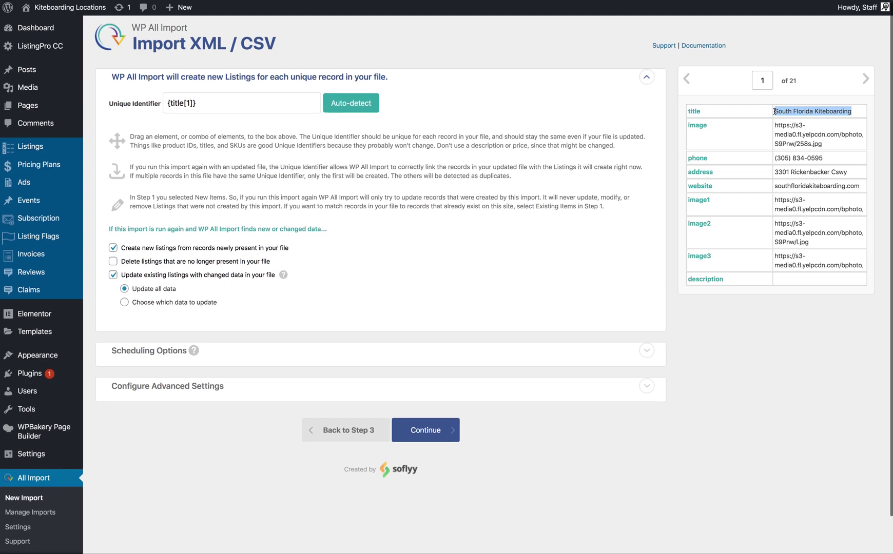
Step: Preview record 2, Adventure Sports Kitesurfing School, then proceed to the import summary
{"action": "left_click", "coordinate": [860, 84]}
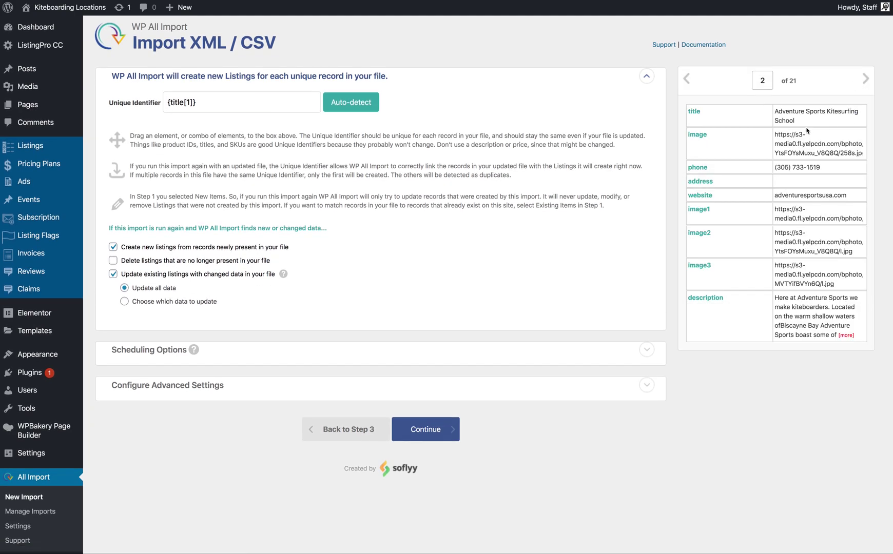
{"action": "scroll", "coordinate": [809, 131], "scroll_direction": "up", "scroll_amount": 1}
{"action": "left_click_drag", "start_coordinate": [808, 130], "coordinate": [775, 111]}
{"action": "left_click", "coordinate": [428, 434]}
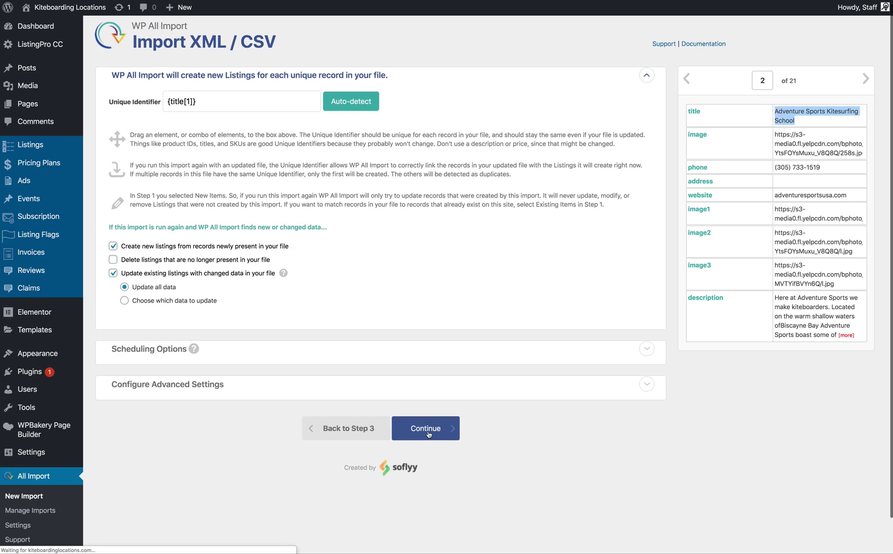